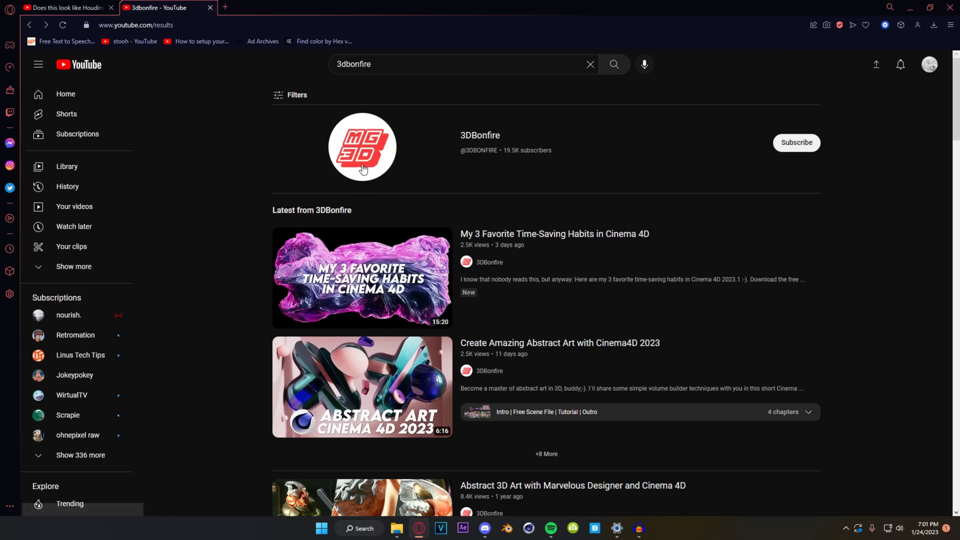
# Open 3DBonfire's "Looks like Houdini!" Cinema 4D cloth vertex map wave video and skim through its sections
pyautogui.click(363, 169)
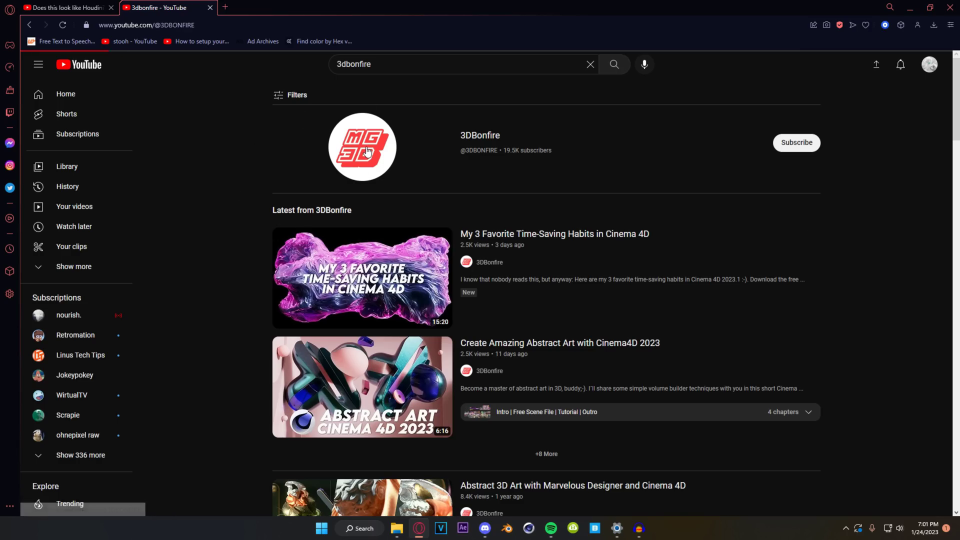
pyautogui.click(475, 360)
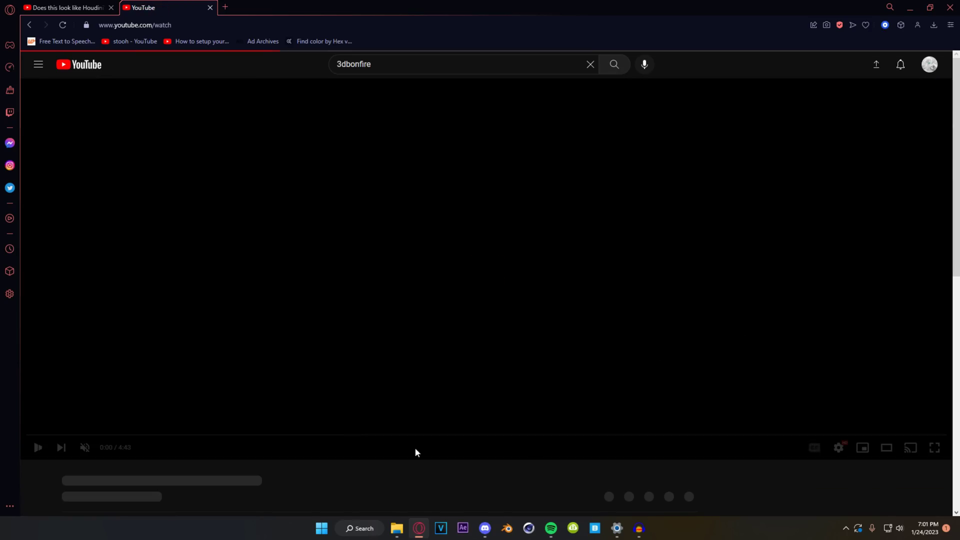
pyautogui.moveTo(106, 435); pyautogui.dragTo(190, 434)
pyautogui.click(264, 435)
pyautogui.click(319, 435)
pyautogui.click(88, 434)
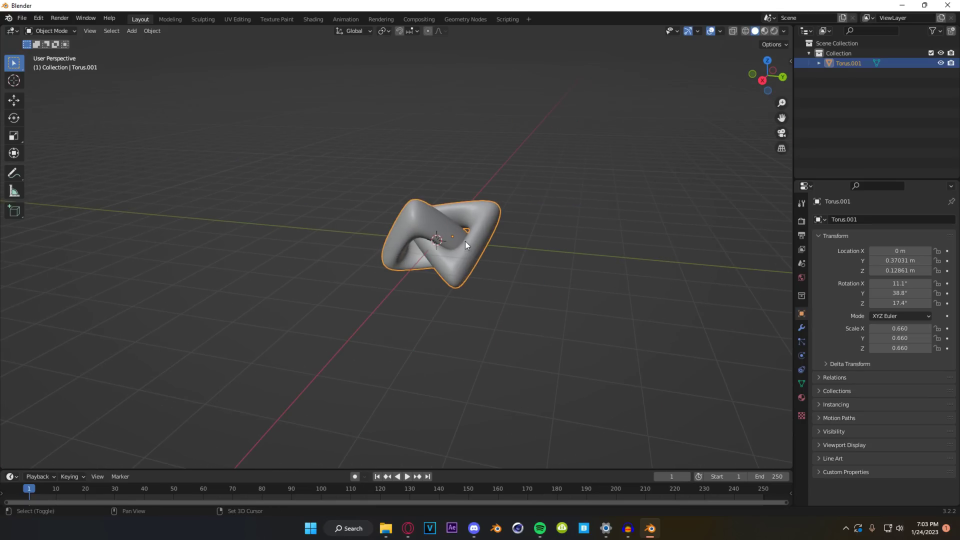
# Switch to Blender and examine the knotted torus shape from several sides
pyautogui.scroll(4, 465, 241)
pyautogui.moveTo(465, 241); pyautogui.dragTo(445, 272, button='middle')
pyautogui.scroll(-3, 361, 242)
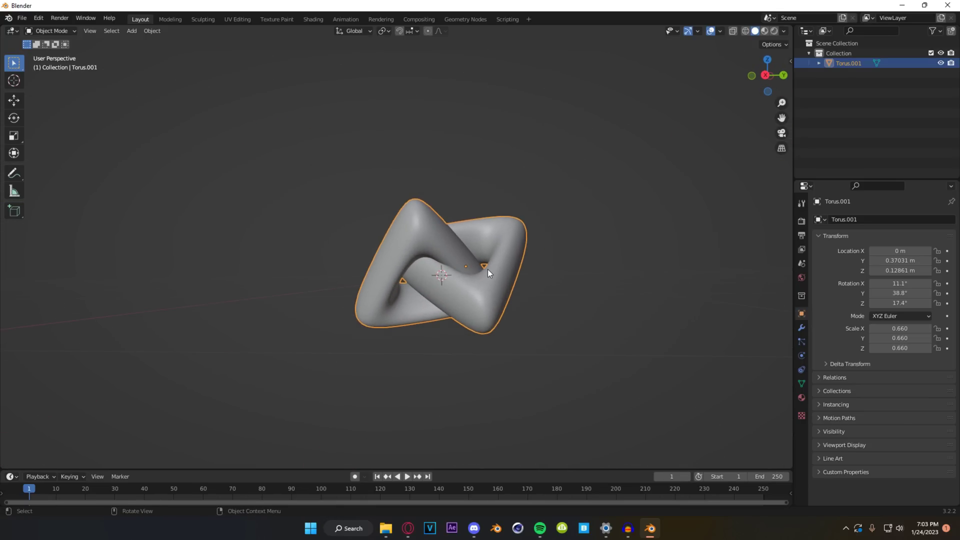
pyautogui.moveTo(449, 256); pyautogui.dragTo(544, 243, button='middle')
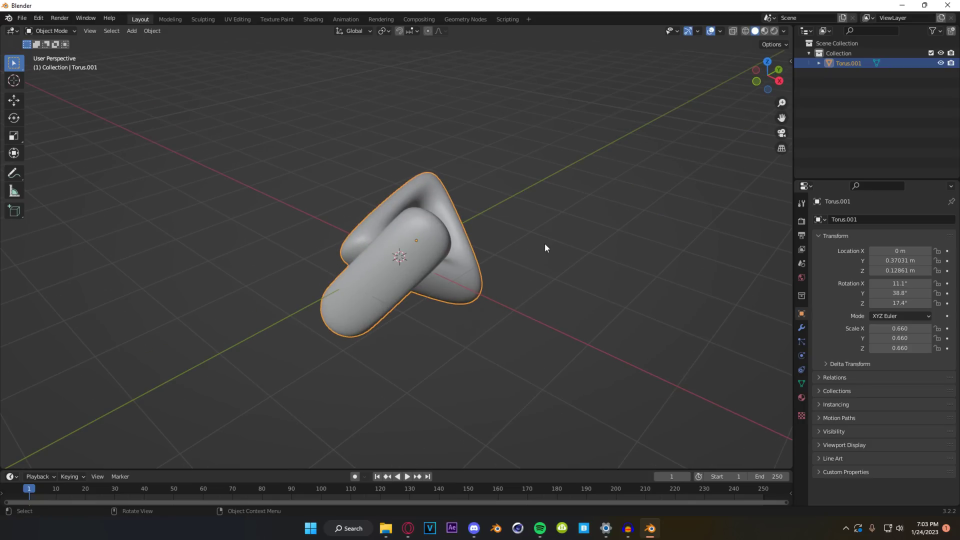
pyautogui.click(544, 243)
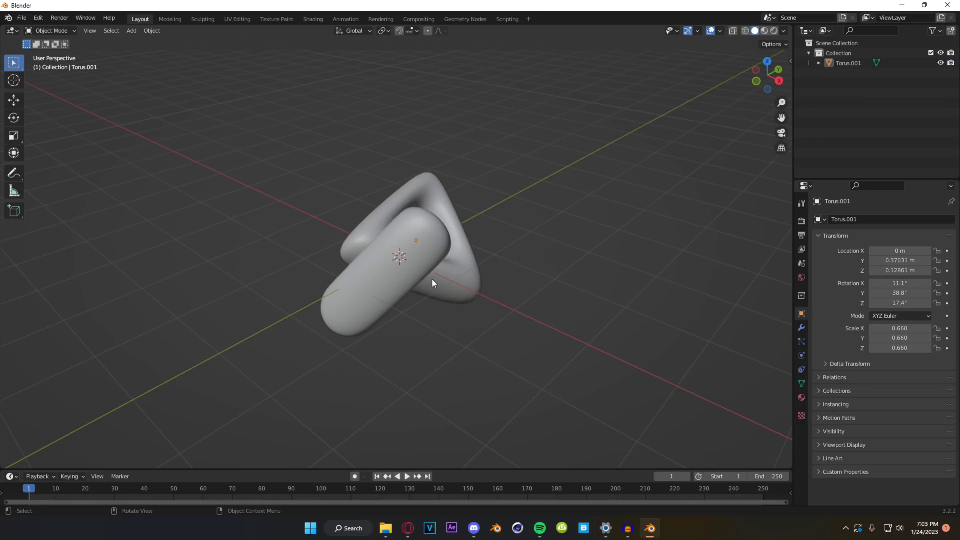
pyautogui.moveTo(432, 279); pyautogui.dragTo(476, 265, button='middle')
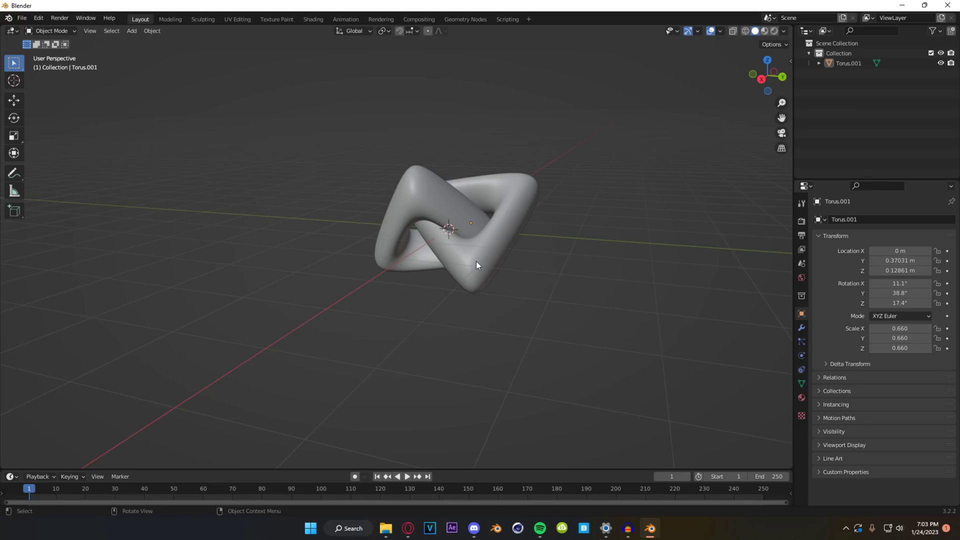
# Add a Subdivision Surface modifier to the knotted torus with a raised viewport level, and apply it
pyautogui.click(476, 261)
pyautogui.moveTo(476, 261); pyautogui.dragTo(550, 280, button='middle')
pyautogui.click(801, 328)
pyautogui.click(832, 219)
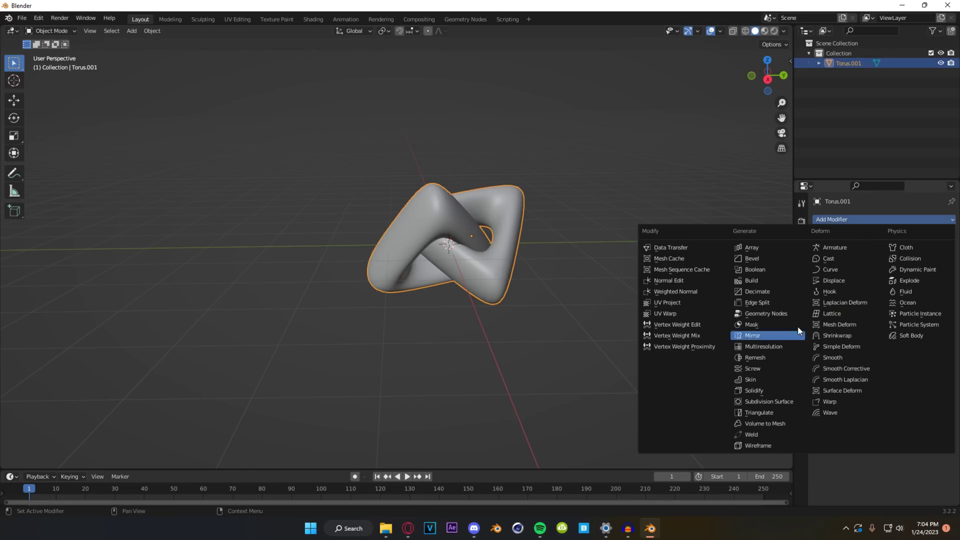
pyautogui.click(785, 400)
pyautogui.click(938, 262)
pyautogui.click(926, 235)
pyautogui.click(894, 244)
# Examine the subdivided torus mesh up close in Edit Mode, ending back in Object Mode
pyautogui.press('Tab')
pyautogui.scroll(4, 447, 263)
pyautogui.moveTo(447, 263); pyautogui.dragTo(524, 278, button='middle')
pyautogui.scroll(-3, 444, 269)
pyautogui.click(597, 265)
pyautogui.press('Tab')
# Add a mesh circle at the origin and scale it up until it surrounds the torus
pyautogui.hotkey('shift', 'a')
pyautogui.moveTo(360, 288)
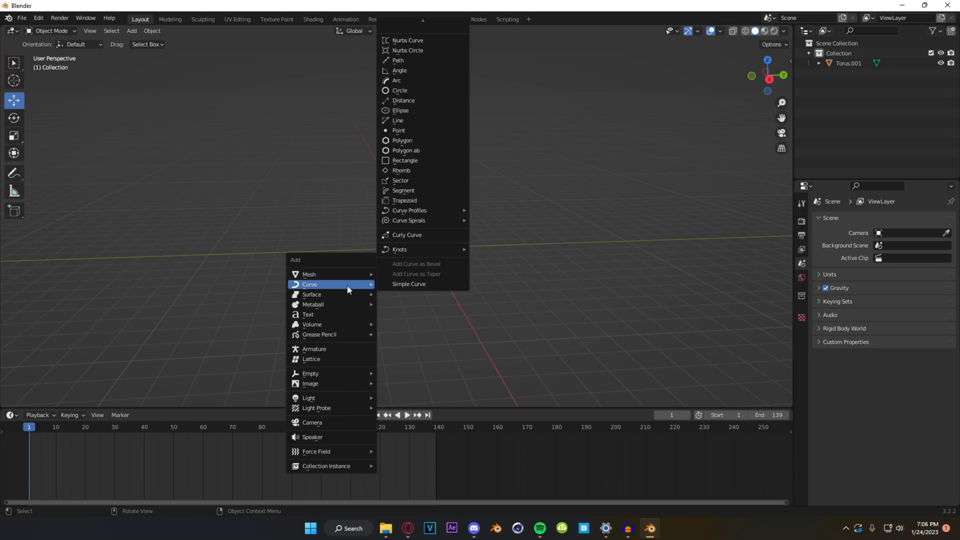
pyautogui.moveTo(337, 275)
pyautogui.click(411, 298)
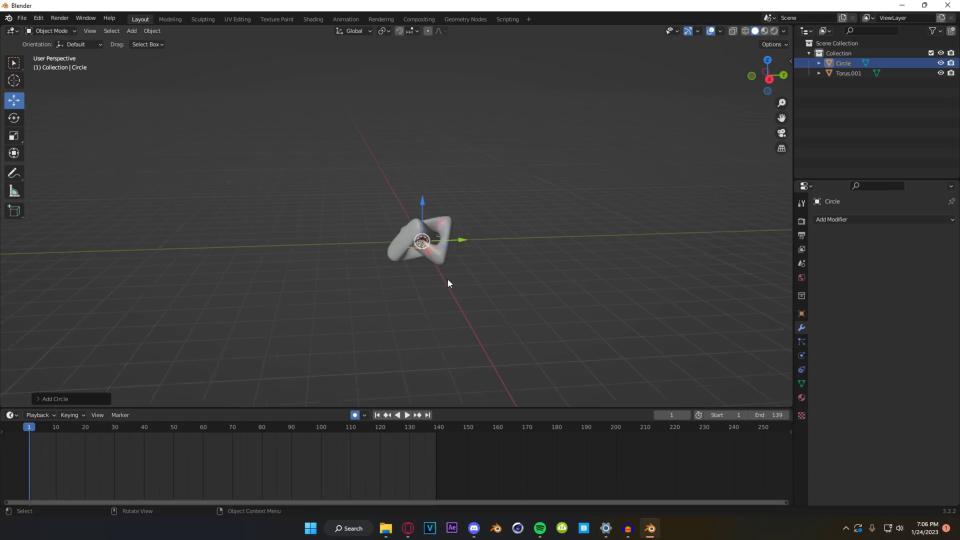
pyautogui.moveTo(448, 279); pyautogui.dragTo(476, 320, button='middle')
pyautogui.press('s')
pyautogui.click(551, 329)
# In Edit Mode, fill the circle, inset its face and delete the inner face, leaving the whole flat ring selected
pyautogui.press('Tab')
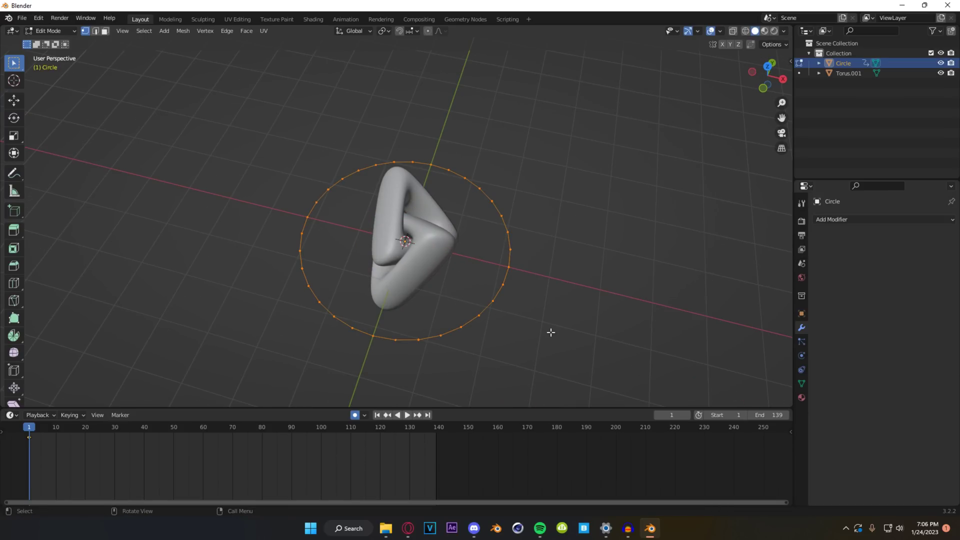
pyautogui.press('f')
pyautogui.press('u')
pyautogui.click(530, 336)
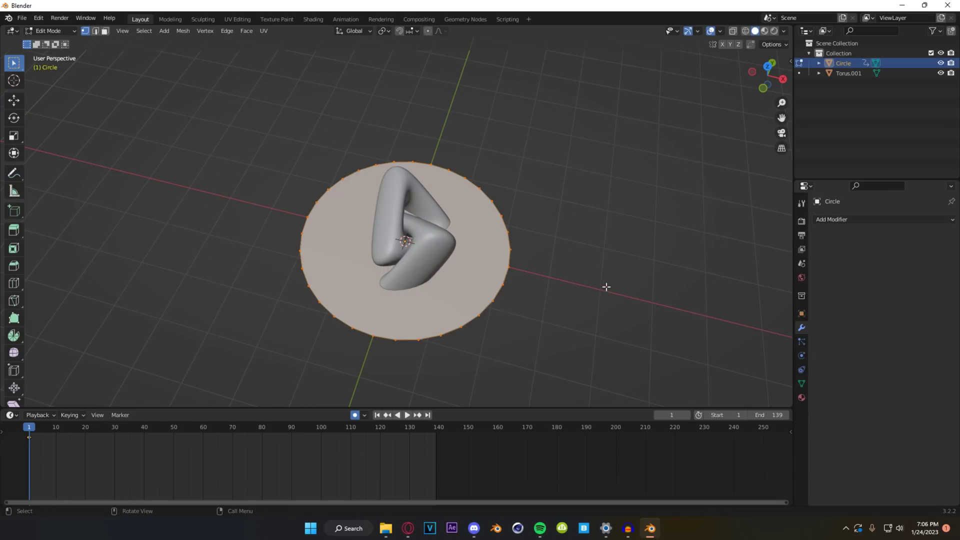
pyautogui.press('i')
pyautogui.click(501, 302)
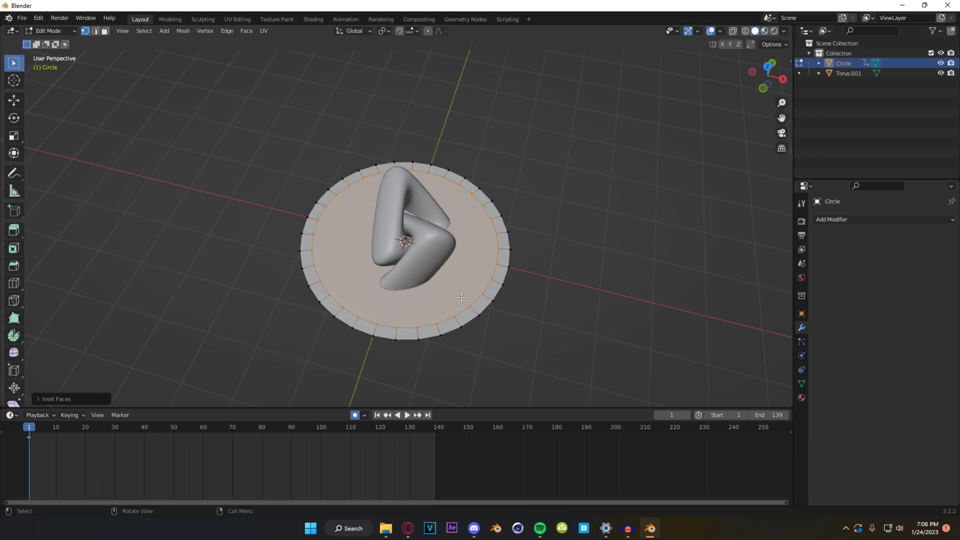
pyautogui.press('x')
pyautogui.click(400, 316)
pyautogui.press('a')
pyautogui.press('r')
pyautogui.press('z')
pyautogui.click(487, 312)
pyautogui.hotkey('ctrl', 'z')
# Extrude the flat ring about 0.2 m along global Z and return to Object Mode
pyautogui.moveTo(475, 378); pyautogui.dragTo(480, 331, button='middle')
pyautogui.press('e')
pyautogui.press('z')
pyautogui.press('z')
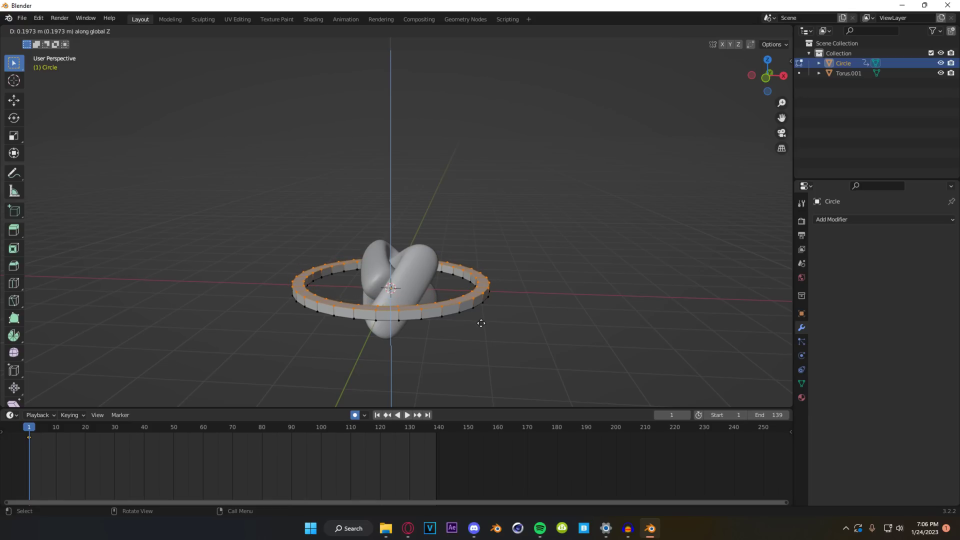
pyautogui.click(481, 323)
pyautogui.press('Tab')
# Smooth the ring with a Subdivision Surface modifier set to viewport level 2
pyautogui.moveTo(471, 315); pyautogui.dragTo(584, 308, button='middle')
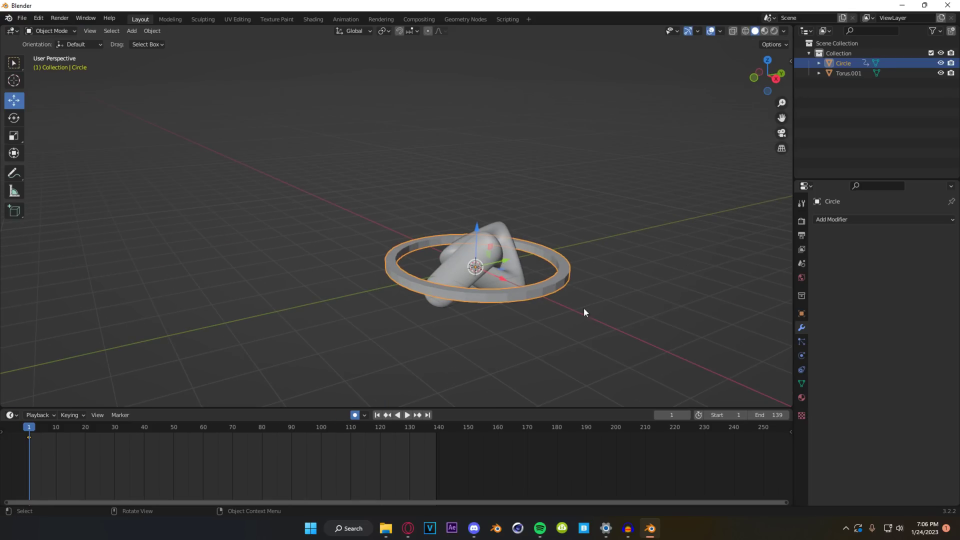
pyautogui.click(838, 219)
pyautogui.click(770, 402)
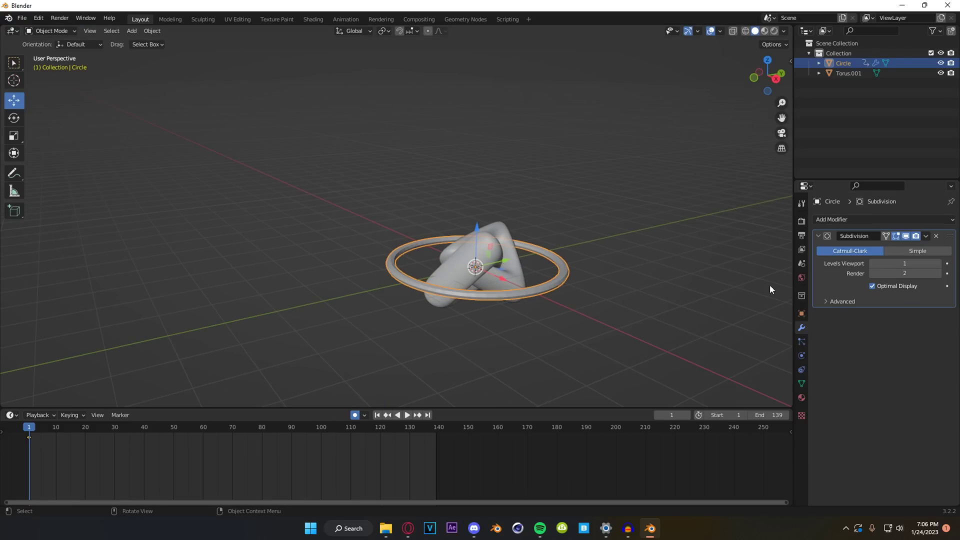
pyautogui.click(938, 264)
pyautogui.moveTo(553, 279); pyautogui.dragTo(456, 248, button='middle')
pyautogui.scroll(4, 452, 252)
pyautogui.moveTo(421, 289); pyautogui.dragTo(530, 270, button='middle')
pyautogui.keyDown('shift'); pyautogui.moveTo(530, 270); pyautogui.dragTo(503, 253, button='middle'); pyautogui.keyUp('shift')
pyautogui.scroll(-5, 503, 253)
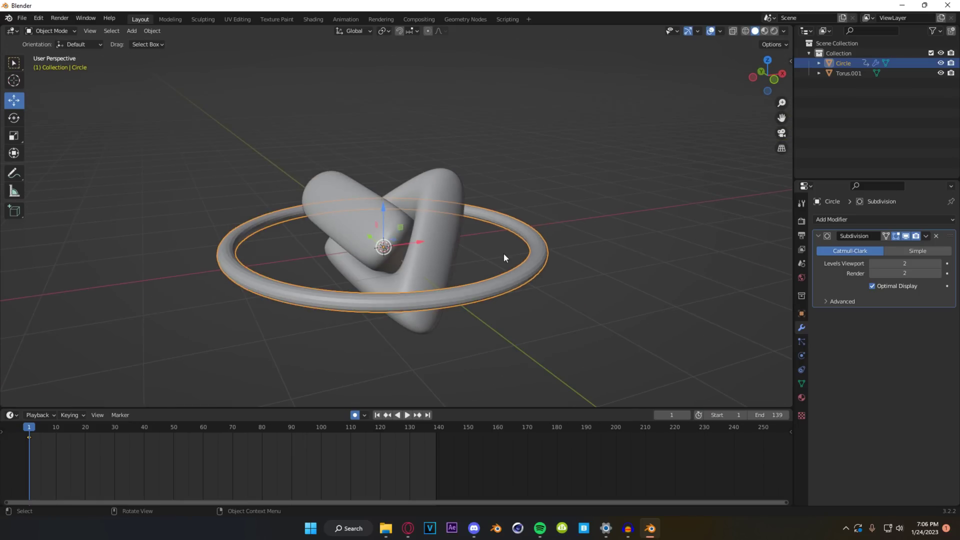
# In top view, scale the ring by about 0.79 so it fits closer around the torus
pyautogui.press('KP_7')
pyautogui.hotkey('ctrl', 'z')
pyautogui.hotkey('ctrl', 'z')
pyautogui.hotkey('ctrl', 'z')
pyautogui.click(482, 254)
pyautogui.press('s')
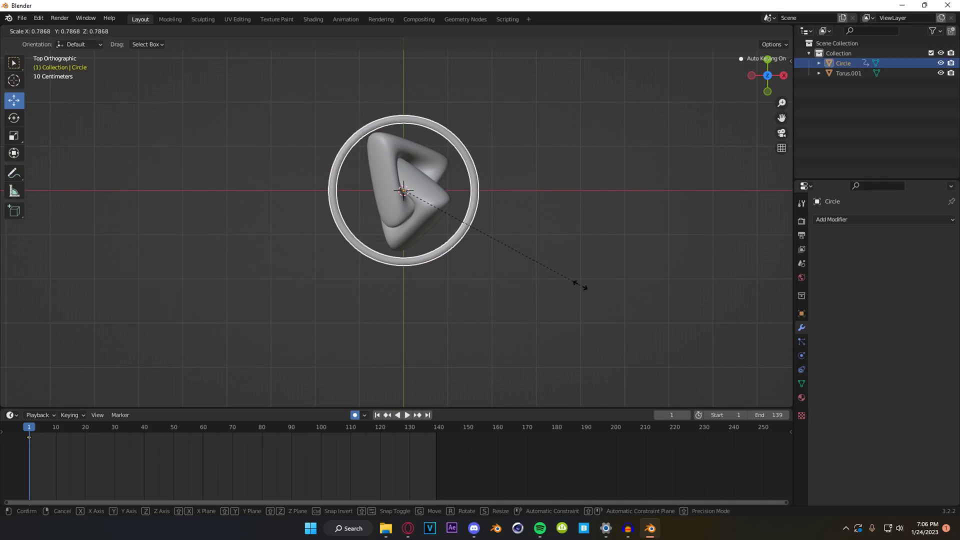
pyautogui.click(581, 285)
pyautogui.keyDown('shift'); pyautogui.moveTo(423, 240); pyautogui.dragTo(530, 308, button='middle'); pyautogui.keyUp('shift')
pyautogui.scroll(4, 521, 302)
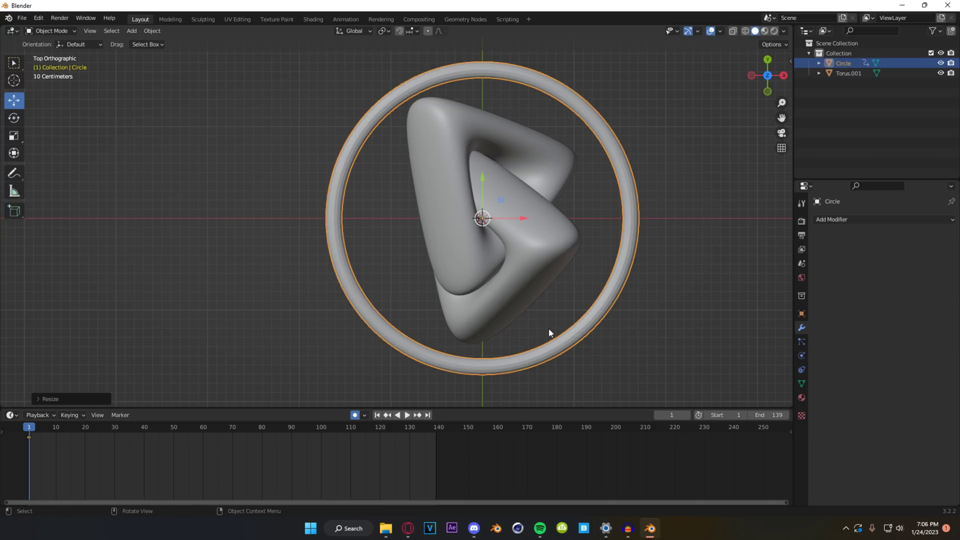
# In front orthographic view, insert a keyframe for the ring at frame 70, level with the torus's middle
pyautogui.moveTo(585, 290); pyautogui.dragTo(545, 243, button='middle')
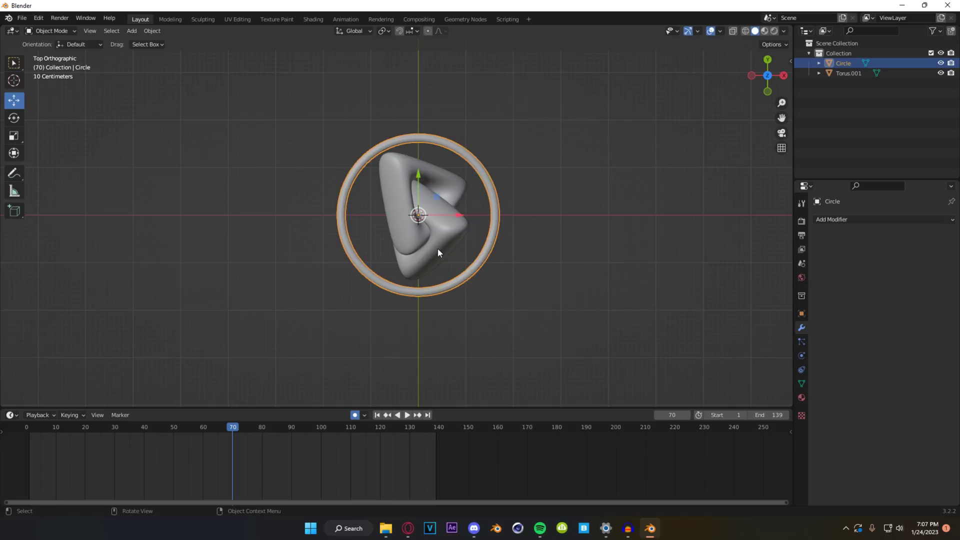
pyautogui.scroll(4, 438, 249)
pyautogui.press('KP_1')
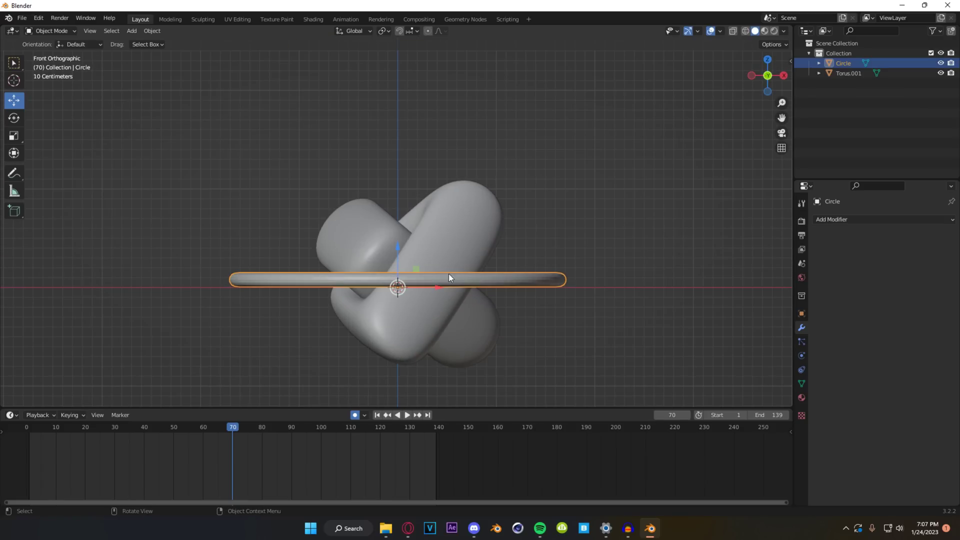
pyautogui.keyDown('shift'); pyautogui.moveTo(466, 295); pyautogui.dragTo(454, 246, button='middle'); pyautogui.keyUp('shift')
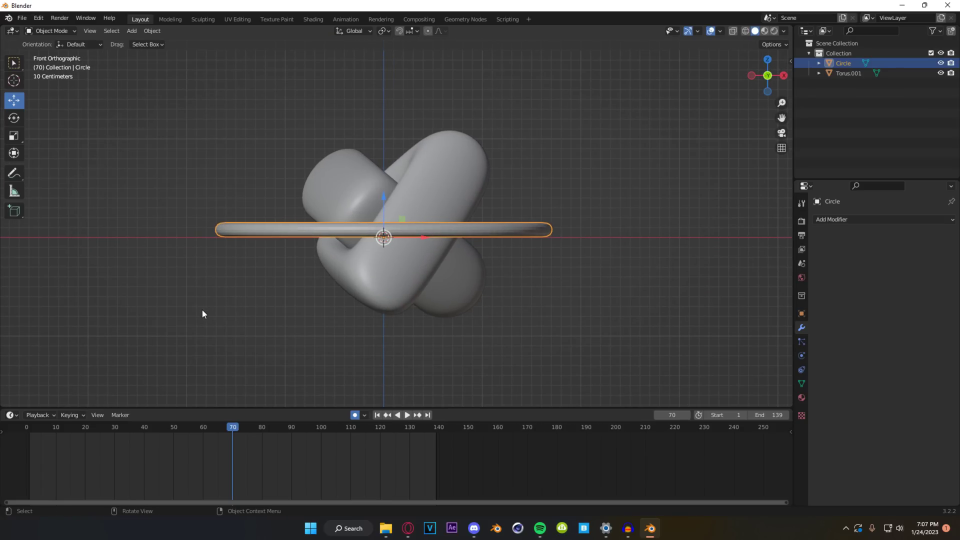
pyautogui.press('i')
pyautogui.click(562, 302)
# At frame 1, move the ring straight down below the torus and scale it smaller
pyautogui.moveTo(236, 429); pyautogui.dragTo(90, 444)
pyautogui.press('space')
pyautogui.moveTo(29, 448); pyautogui.dragTo(29, 448)
pyautogui.scroll(-3, 369, 332)
pyautogui.keyDown('shift'); pyautogui.moveTo(361, 364); pyautogui.dragTo(356, 300, button='middle'); pyautogui.keyUp('shift')
pyautogui.moveTo(376, 172); pyautogui.dragTo(377, 262)
pyautogui.press('s')
pyautogui.click(486, 352)
# At frame 139, move the ring up about 1.76 m along Z and scale it down to about half
pyautogui.click(436, 428)
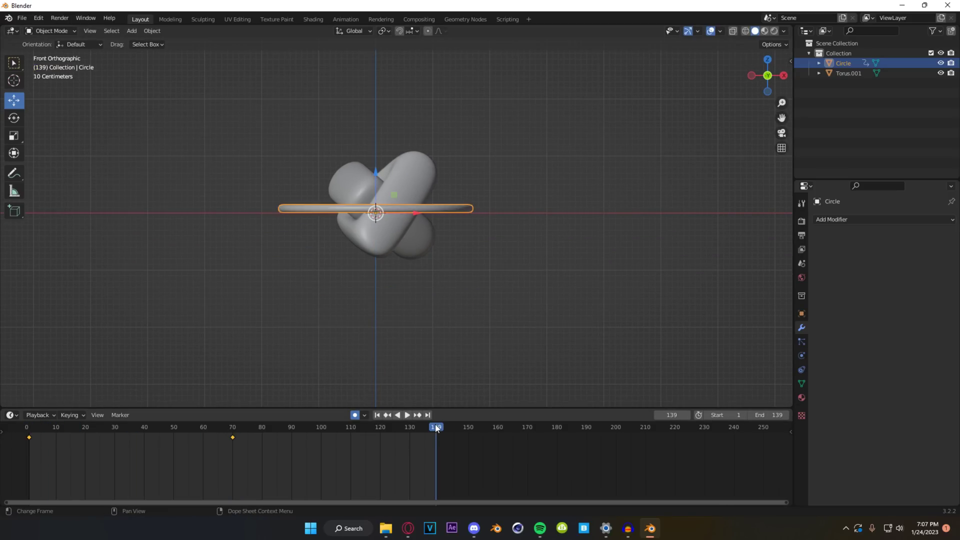
pyautogui.press('g')
pyautogui.press('z')
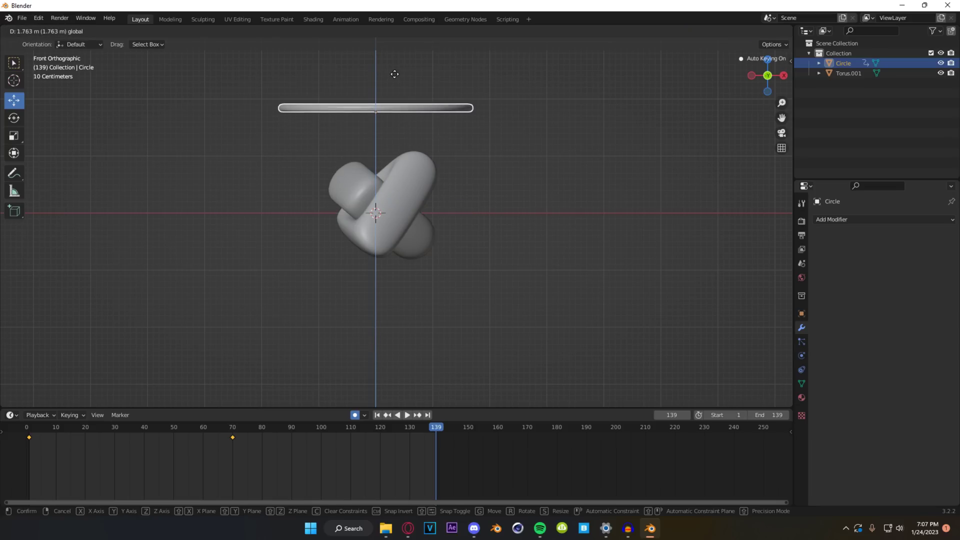
pyautogui.click(385, 75)
pyautogui.press('s')
pyautogui.click(459, 156)
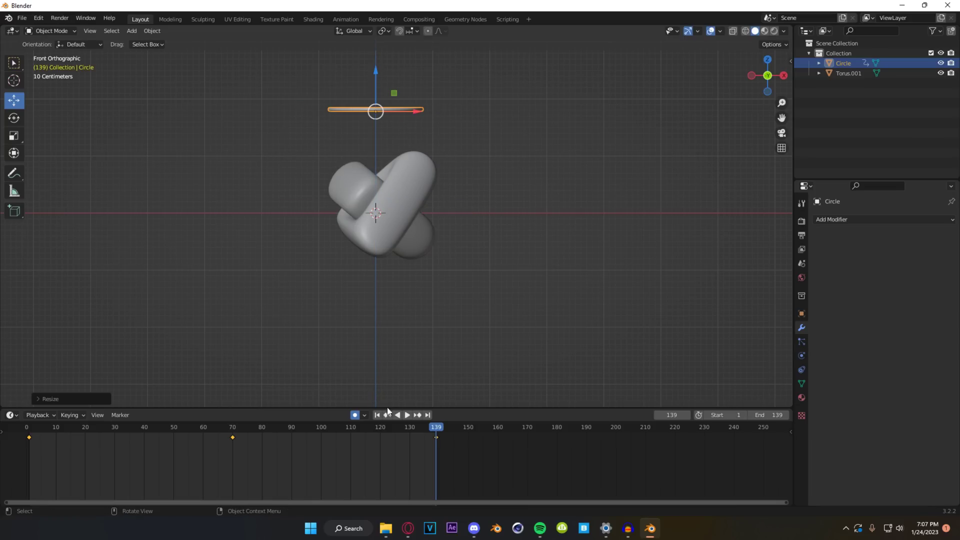
# Play the ring animation from the first frame to check its upward pass over the torus
pyautogui.moveTo(436, 428); pyautogui.dragTo(29, 450)
pyautogui.press('space')
pyautogui.press('space')
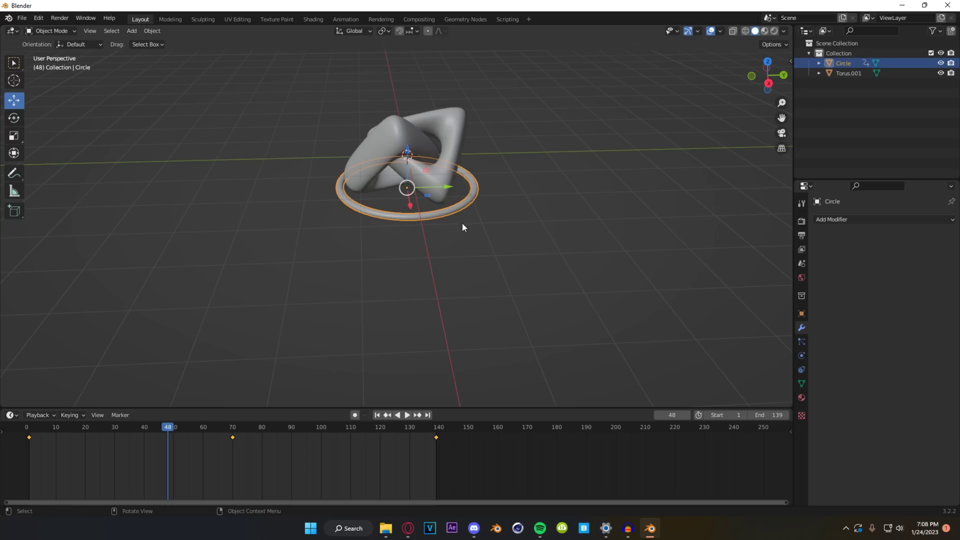
# Duplicate the ring in place and shift all the copy's keyframes 34 frames later, starting at frame 35
pyautogui.hotkey('shift', 'd')
pyautogui.rightClick(499, 245)
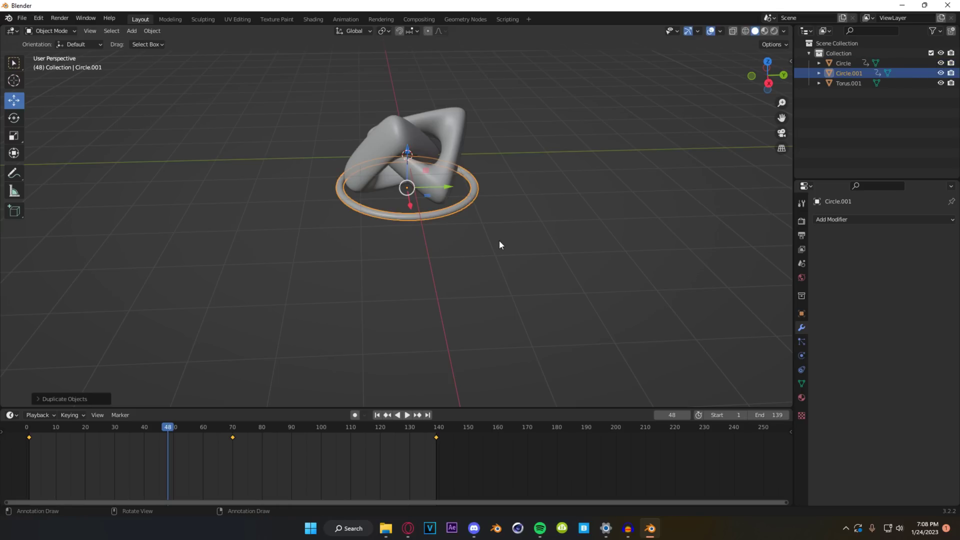
pyautogui.moveTo(492, 455); pyautogui.dragTo(1, 421)
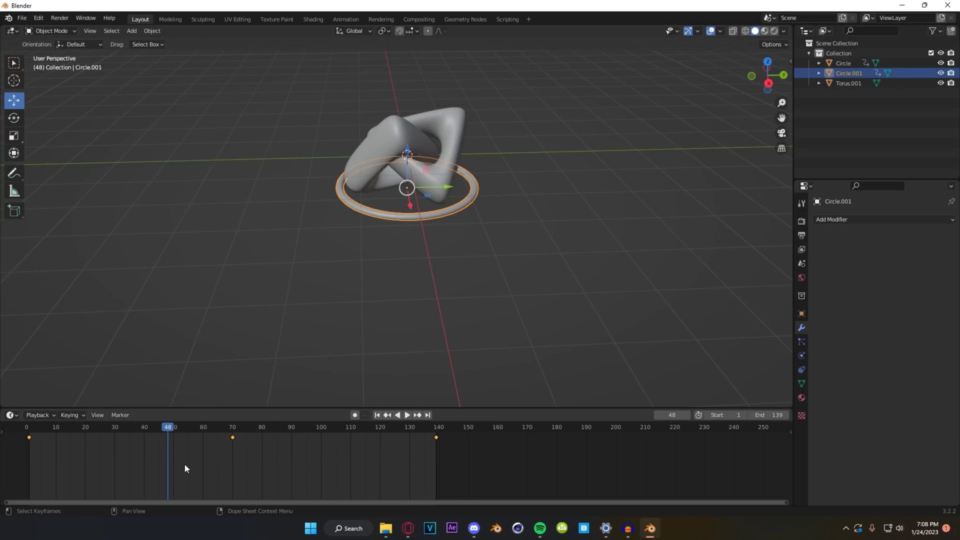
pyautogui.press('g')
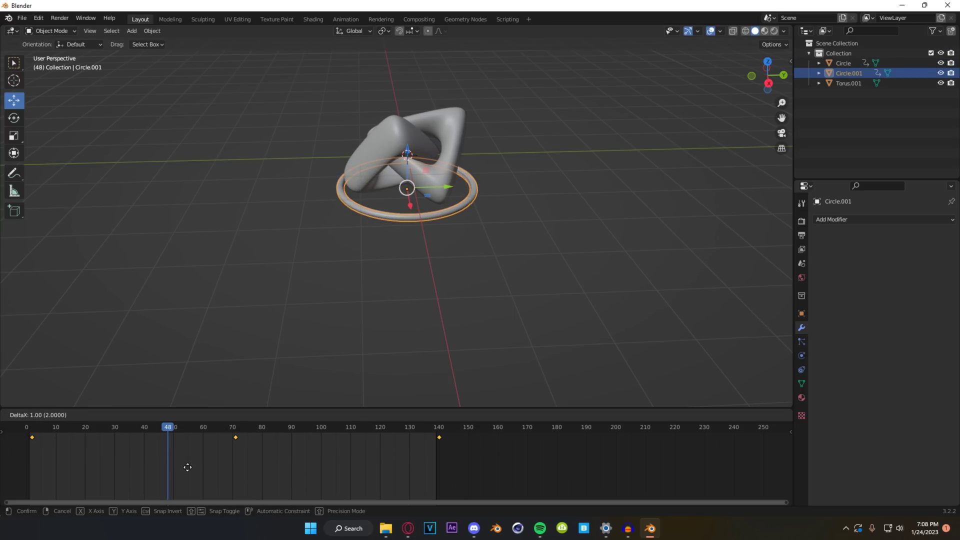
pyautogui.click(285, 467)
# Scrub the timeline to frame 139 to check the delayed motion of the two rings around the torus
pyautogui.moveTo(168, 429); pyautogui.dragTo(286, 427)
pyautogui.scroll(-3, 384, 268)
pyautogui.moveTo(384, 268); pyautogui.dragTo(375, 233, button='middle')
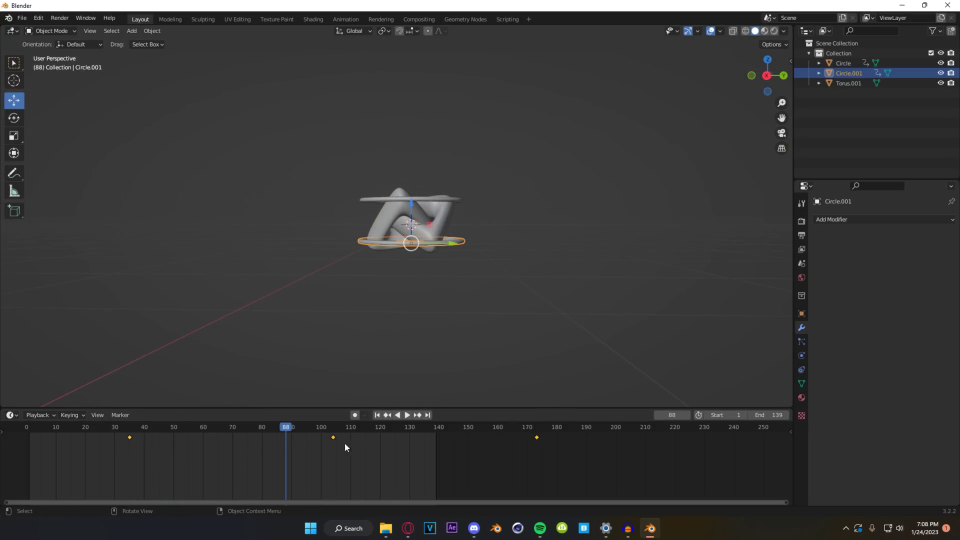
pyautogui.moveTo(296, 424); pyautogui.dragTo(435, 435)
pyautogui.moveTo(422, 193); pyautogui.dragTo(429, 210, button='middle')
pyautogui.scroll(5, 442, 352)
pyautogui.scroll(-6, 425, 349)
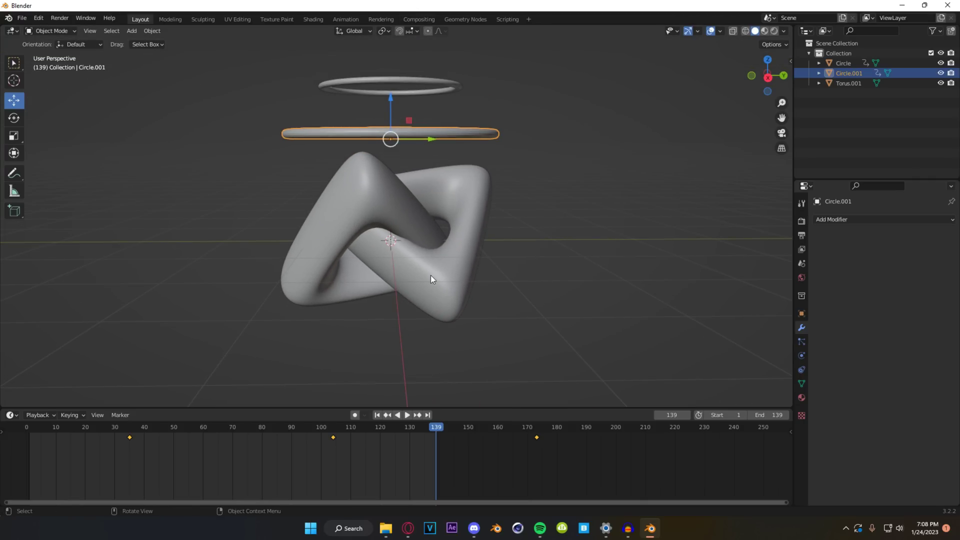
pyautogui.moveTo(440, 428)
pyautogui.mouseDown()
pyautogui.moveTo(377, 428)
pyautogui.moveTo(438, 429)
pyautogui.mouseUp()
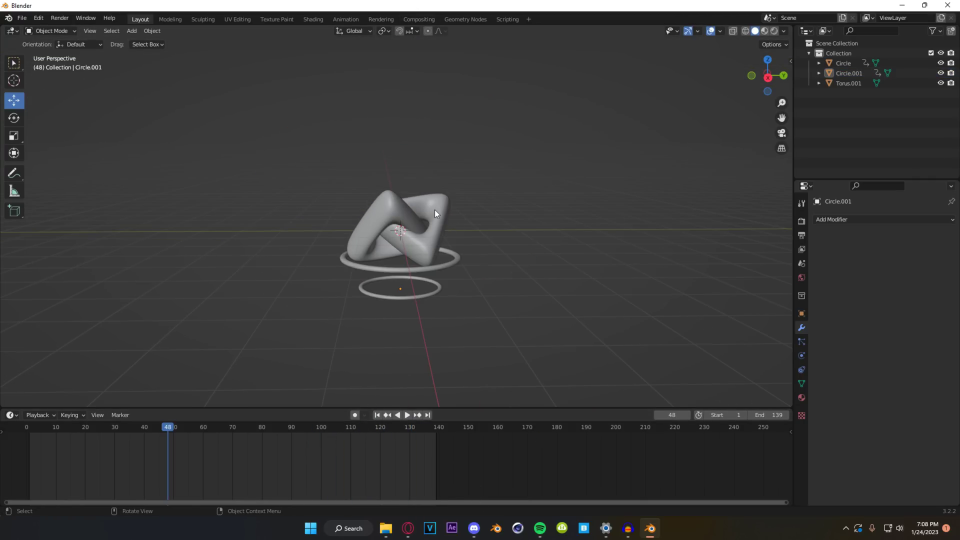
# Enable Dynamic Paint on the torus and add a canvas with its surface type set to Weight
pyautogui.click(383, 238)
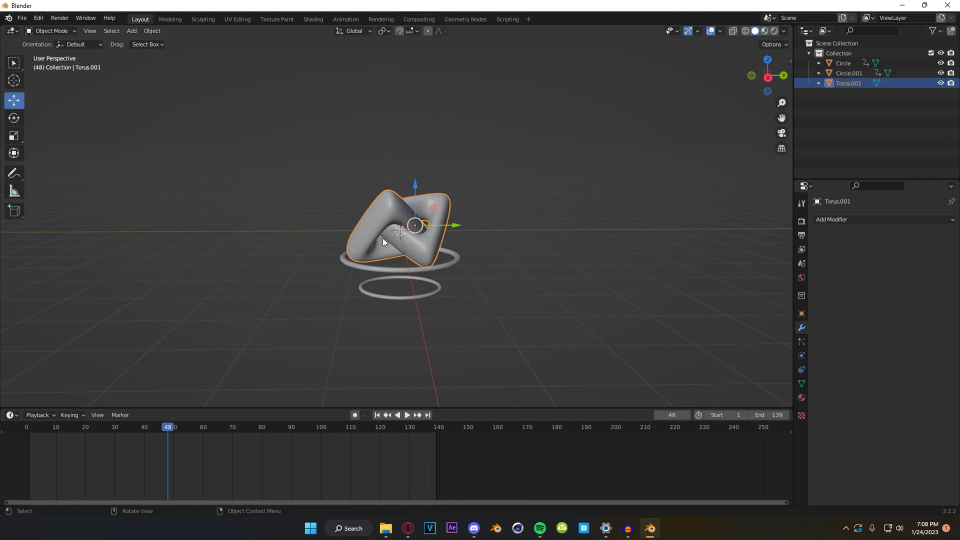
pyautogui.click(800, 354)
pyautogui.click(846, 253)
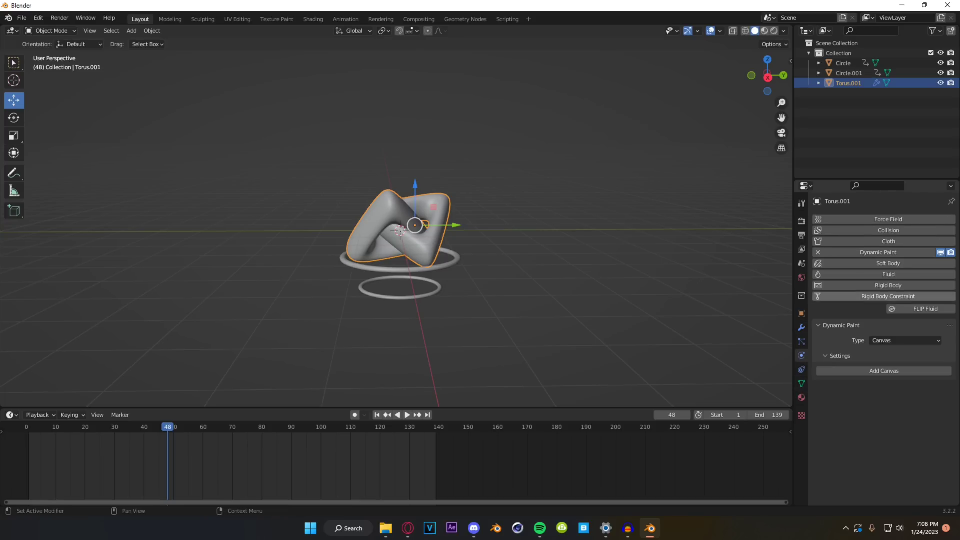
pyautogui.click(884, 371)
pyautogui.scroll(-5, 845, 403)
pyautogui.click(895, 384)
pyautogui.click(893, 418)
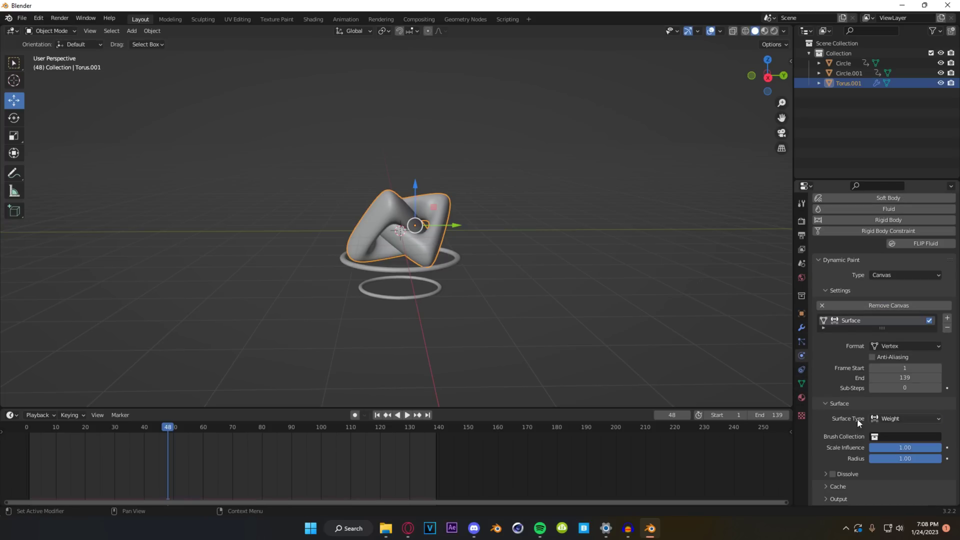
# Create the dp_weight output vertex group for the torus's weight canvas and check it among the mesh's vertex groups
pyautogui.click(825, 499)
pyautogui.scroll(-1, 824, 495)
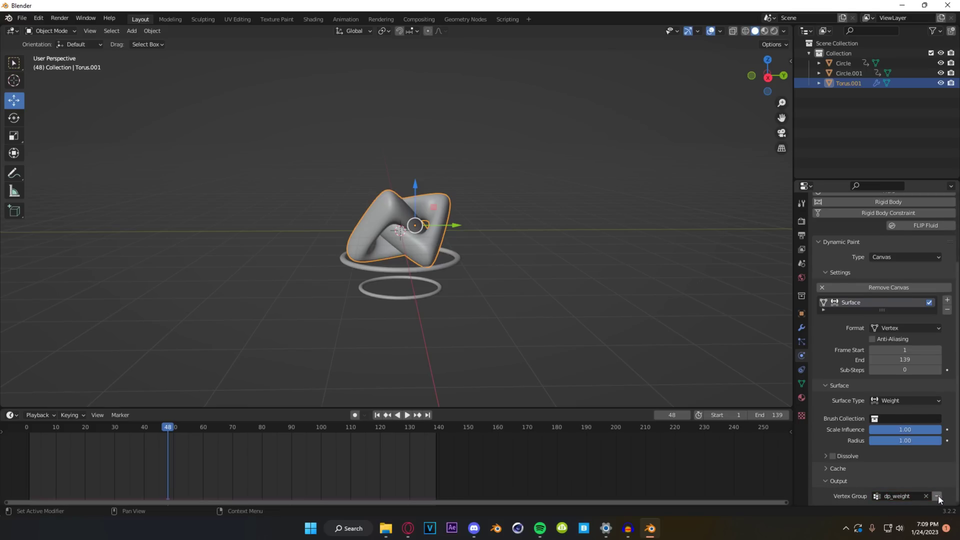
pyautogui.click(802, 383)
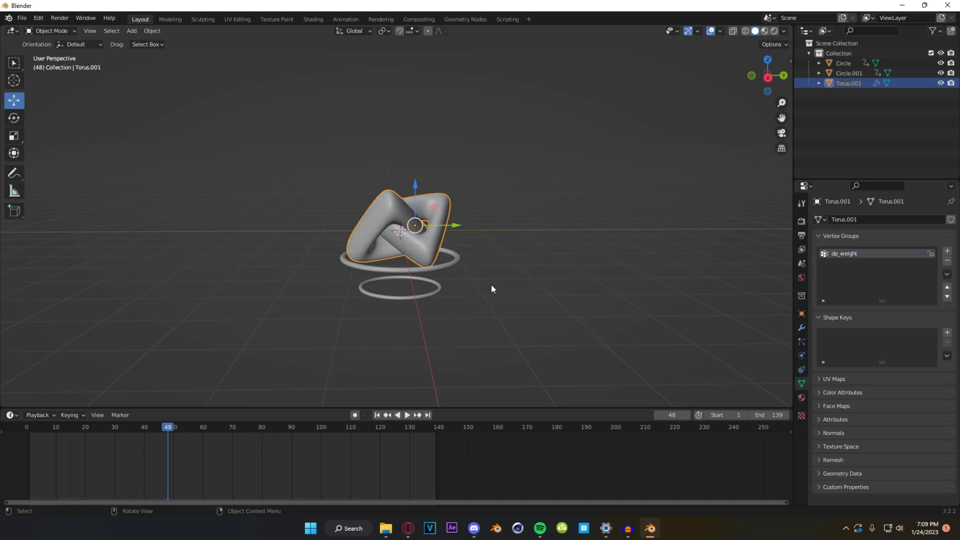
# Enable Dynamic Paint on the larger first ring, set its type to Brush and add the brush
pyautogui.scroll(4, 491, 284)
pyautogui.moveTo(360, 224); pyautogui.dragTo(481, 247, button='middle')
pyautogui.click(481, 247)
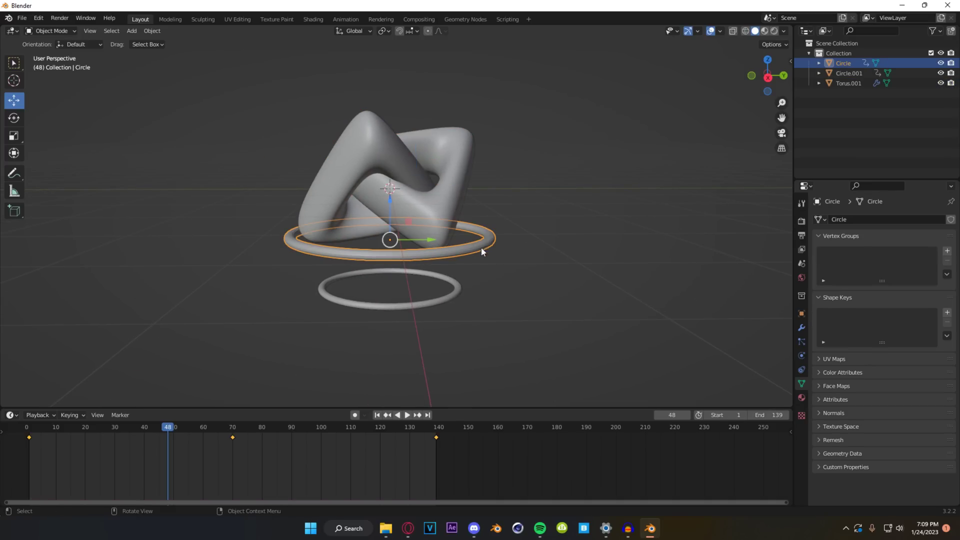
pyautogui.click(801, 327)
pyautogui.click(865, 220)
pyautogui.click(802, 355)
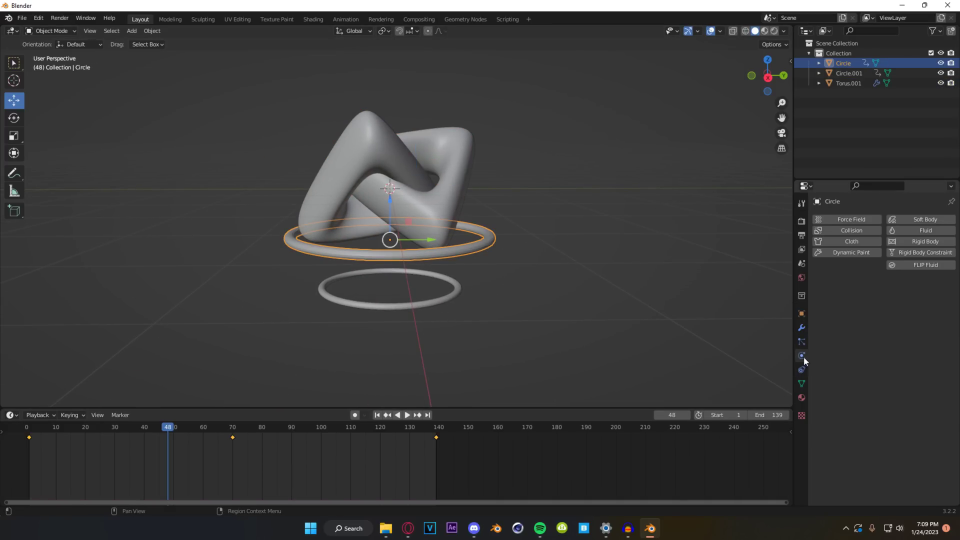
pyautogui.click(845, 252)
pyautogui.click(883, 341)
pyautogui.click(900, 363)
pyautogui.click(874, 371)
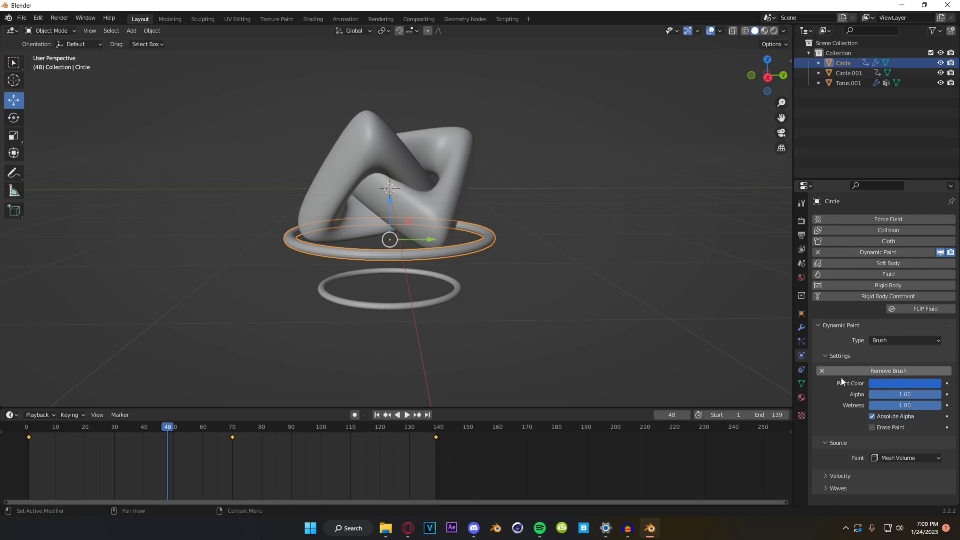
# Set the first ring's brush paint source to Proximity
pyautogui.click(911, 460)
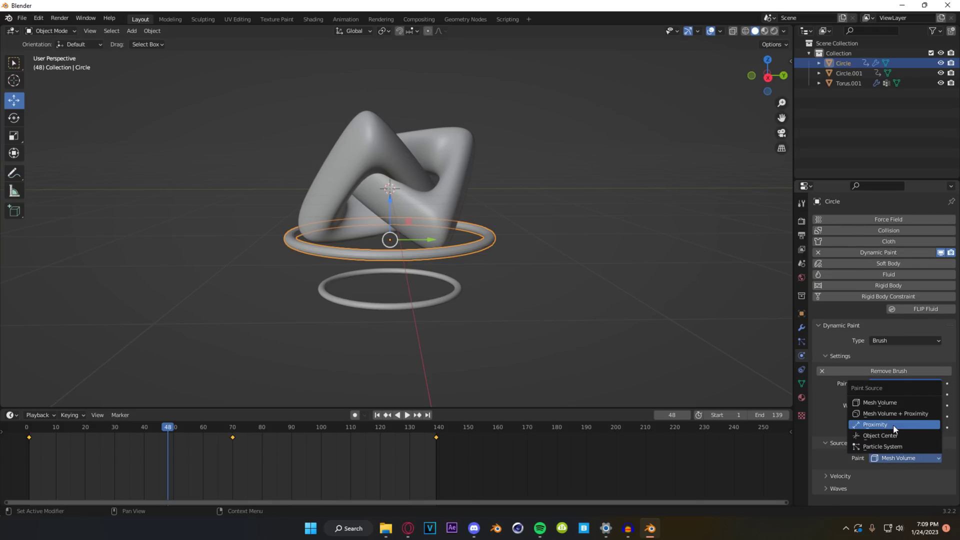
pyautogui.click(892, 424)
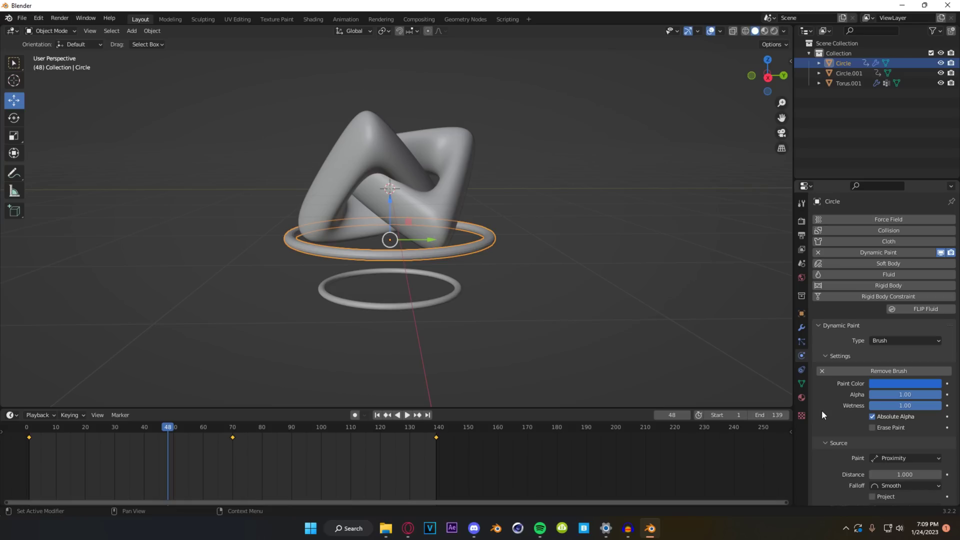
pyautogui.scroll(-2, 826, 418)
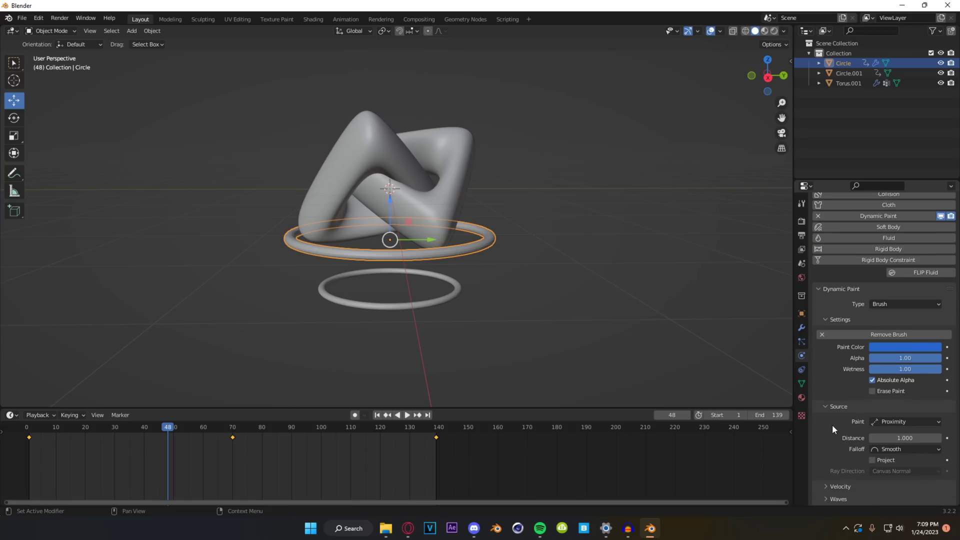
# Play the animation from the start with the torus in Weight Paint mode to check the painted weights, and return to Object Mode
pyautogui.click(376, 415)
pyautogui.moveTo(150, 427); pyautogui.dragTo(26, 428)
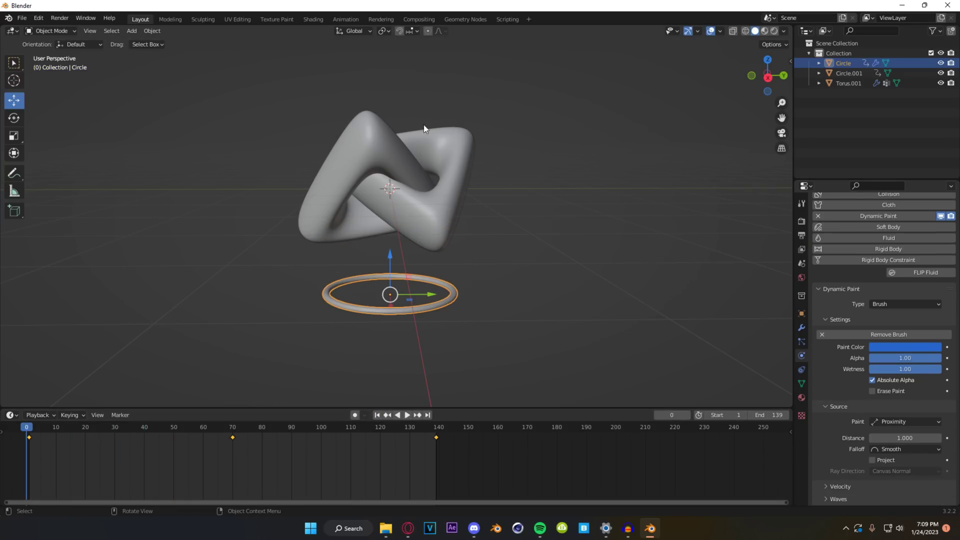
pyautogui.click(422, 134)
pyautogui.click(43, 31)
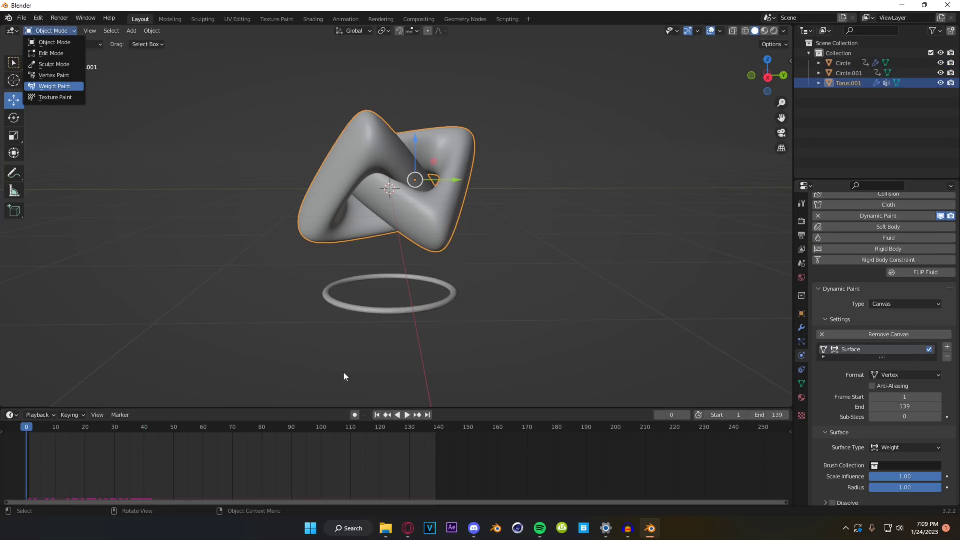
pyautogui.press('Return')
pyautogui.click(407, 415)
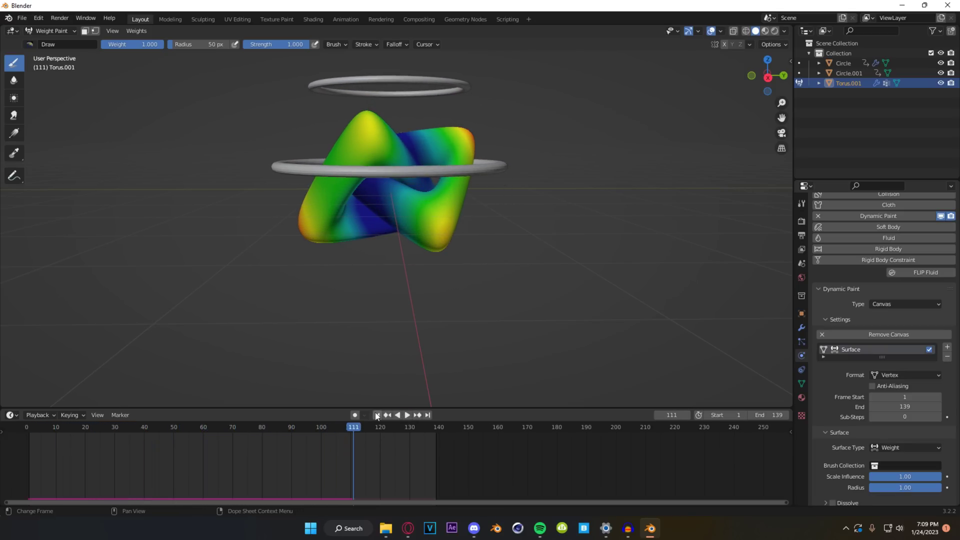
pyautogui.press('Escape')
pyautogui.click(50, 31)
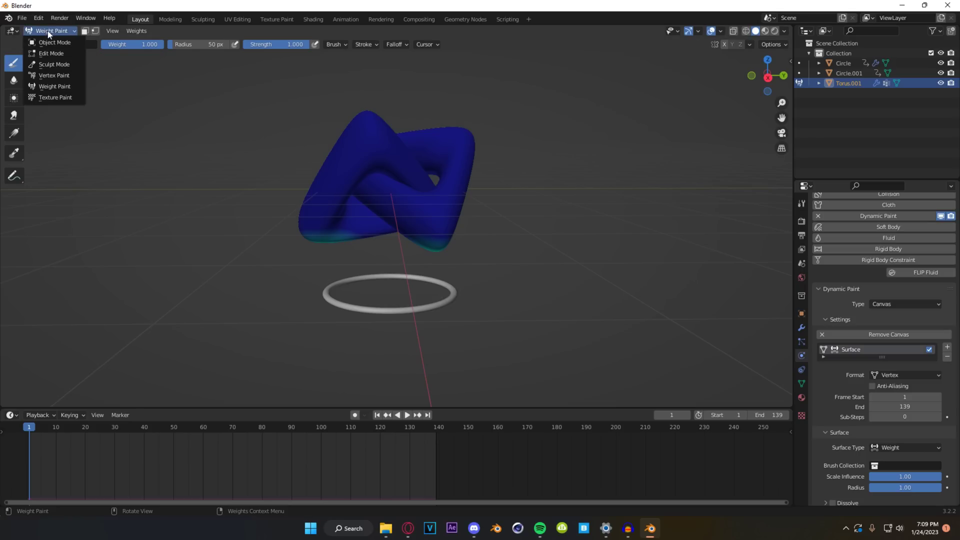
pyautogui.click(44, 29)
# At frame 30, set the first ring's brush proximity distance to 0.4
pyautogui.click(114, 429)
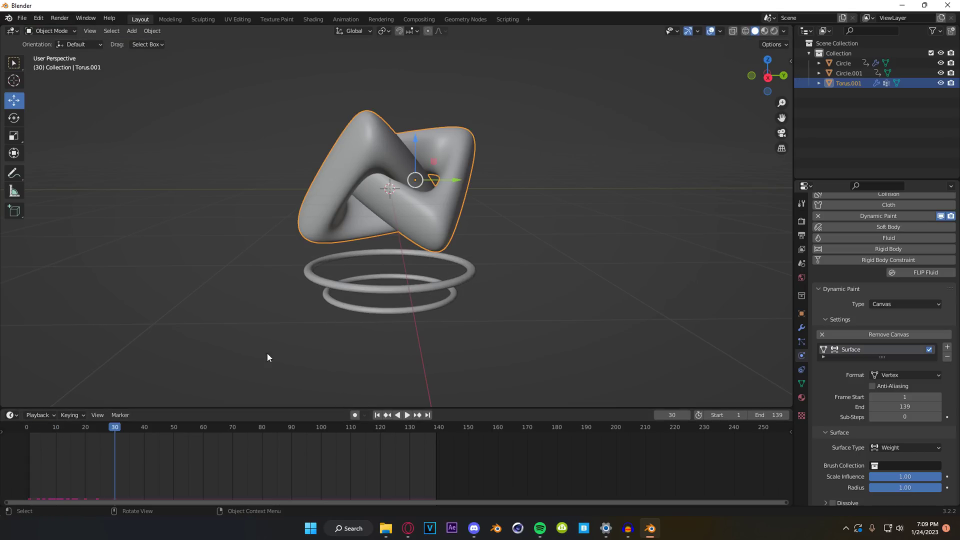
pyautogui.click(413, 286)
pyautogui.click(906, 437)
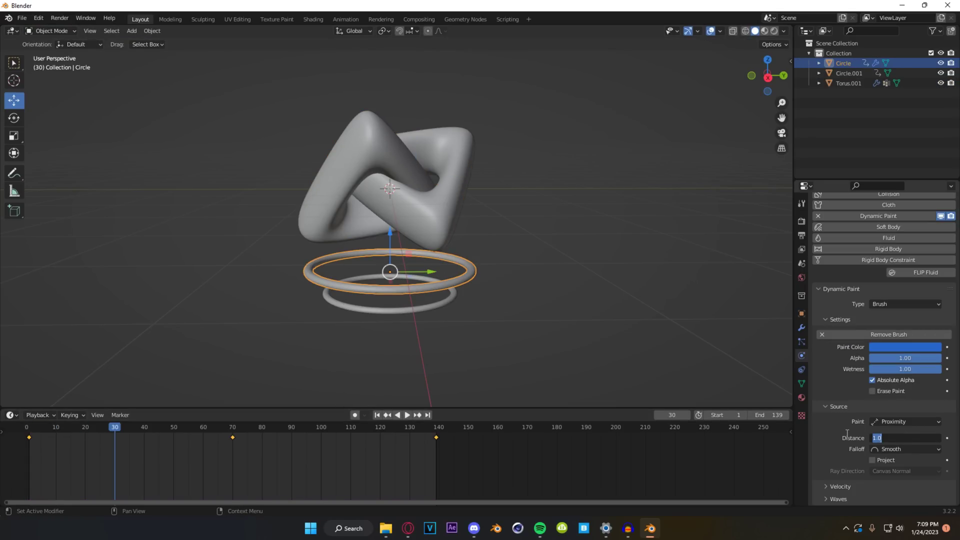
pyautogui.write('0.4')
pyautogui.press('Return')
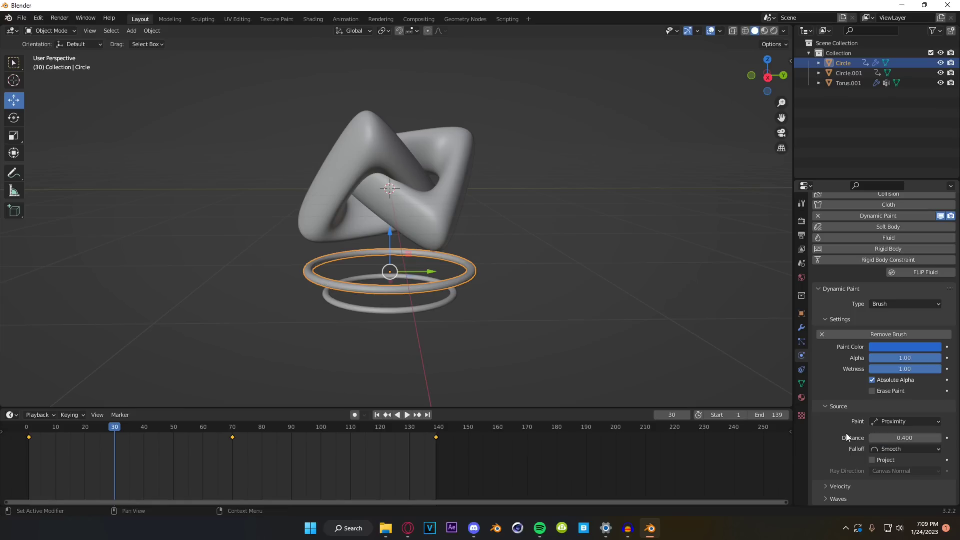
# Preview the torus's weights in Weight Paint mode with the 0.4 brush distance, and return to Object Mode
pyautogui.click(370, 138)
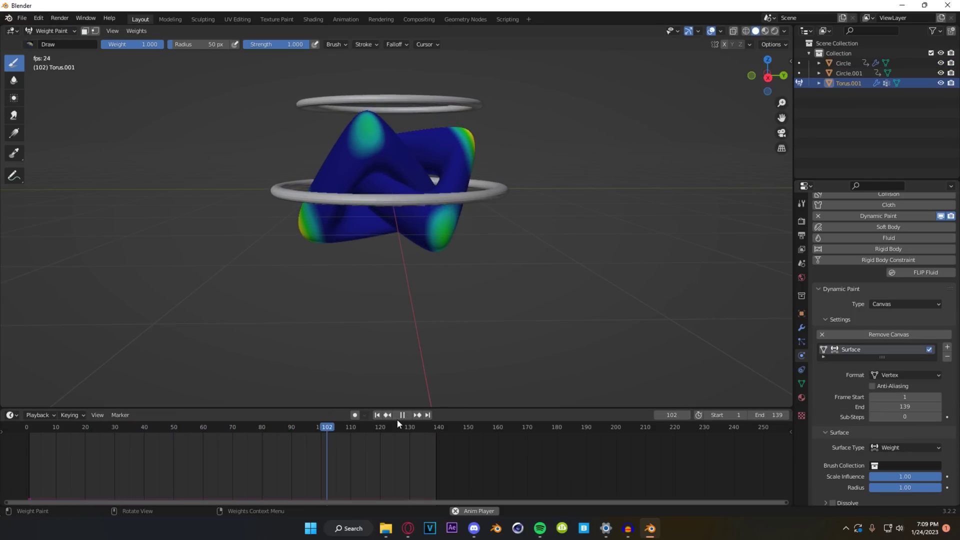
pyautogui.press('Escape')
pyautogui.click(58, 30)
pyautogui.click(50, 41)
# Set the first ring's brush proximity distance to 0.8 and go back to the first frame
pyautogui.moveTo(40, 427); pyautogui.dragTo(120, 427)
pyautogui.click(907, 437)
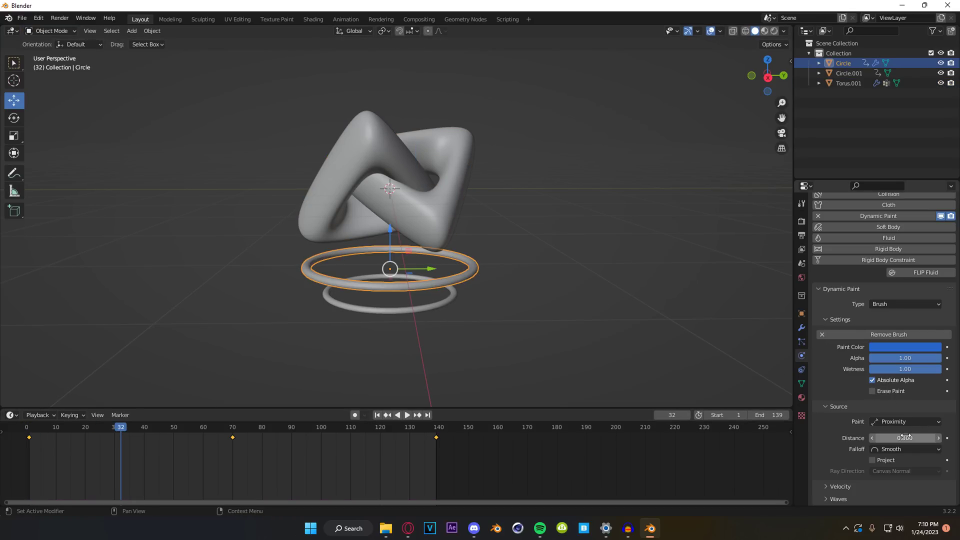
pyautogui.click(377, 415)
pyautogui.click(56, 32)
pyautogui.click(58, 86)
pyautogui.click(407, 415)
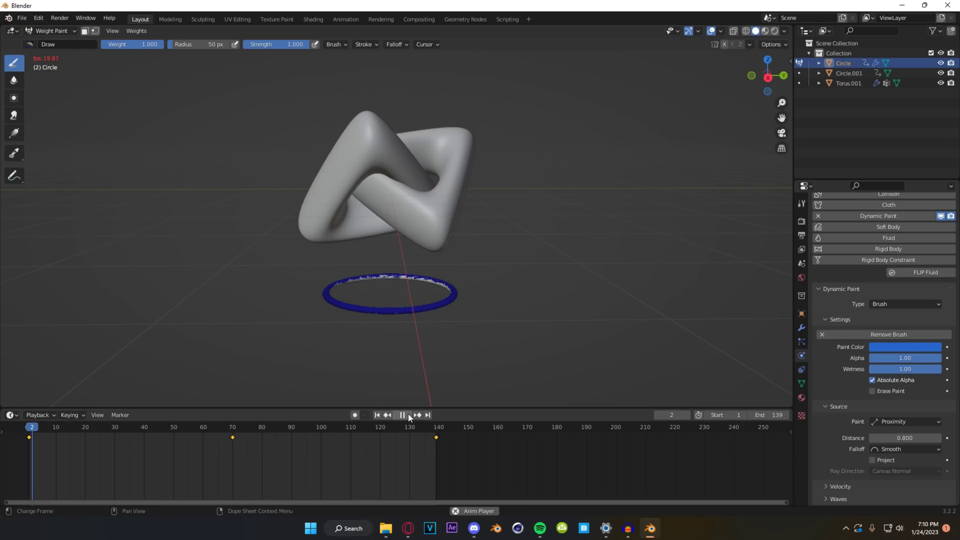
pyautogui.press('Escape')
pyautogui.click(51, 30)
pyautogui.click(53, 42)
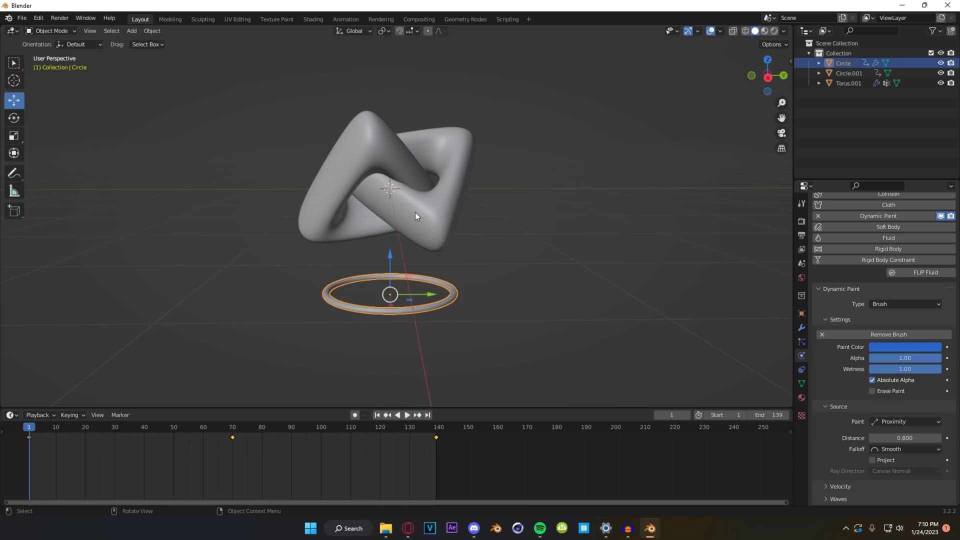
# Play the animation with the torus in Weight Paint mode to check the weights at the 0.8 distance, and rewind to frame 1
pyautogui.click(415, 216)
pyautogui.click(52, 30)
pyautogui.click(58, 86)
pyautogui.press('space')
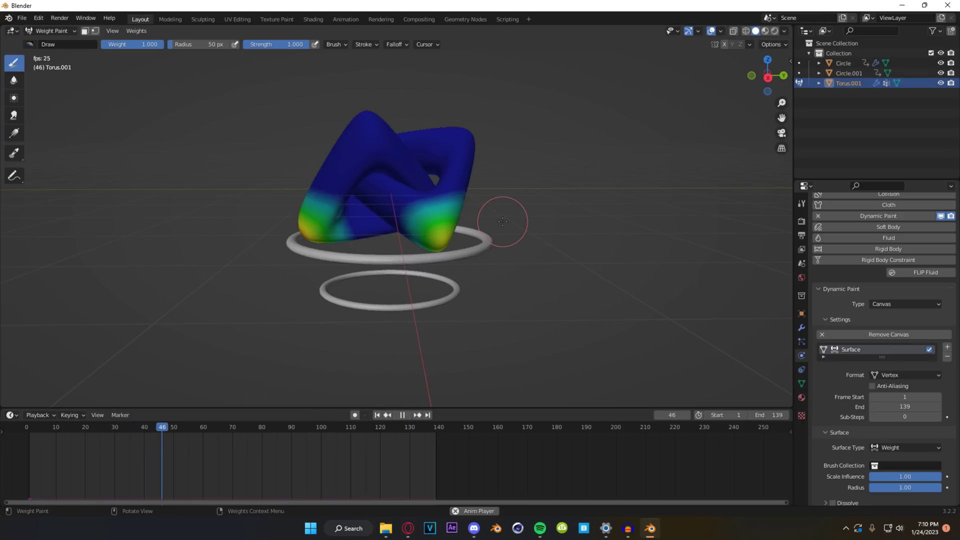
pyautogui.click(402, 415)
pyautogui.click(377, 414)
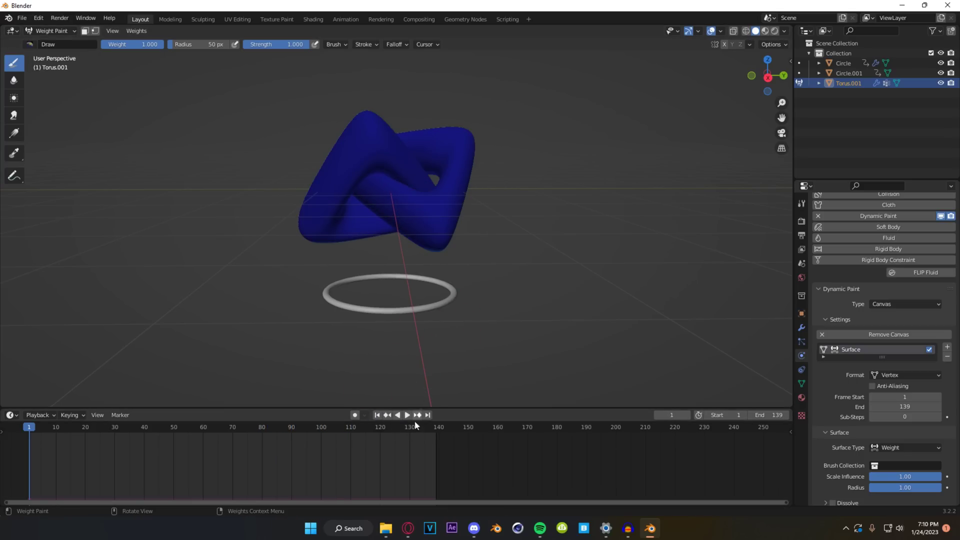
# Return to Object Mode, advance to frame 34, and enable Dynamic Paint with an added brush on the second ring
pyautogui.hotkey('ctrl', 'Tab')
pyautogui.press('space')
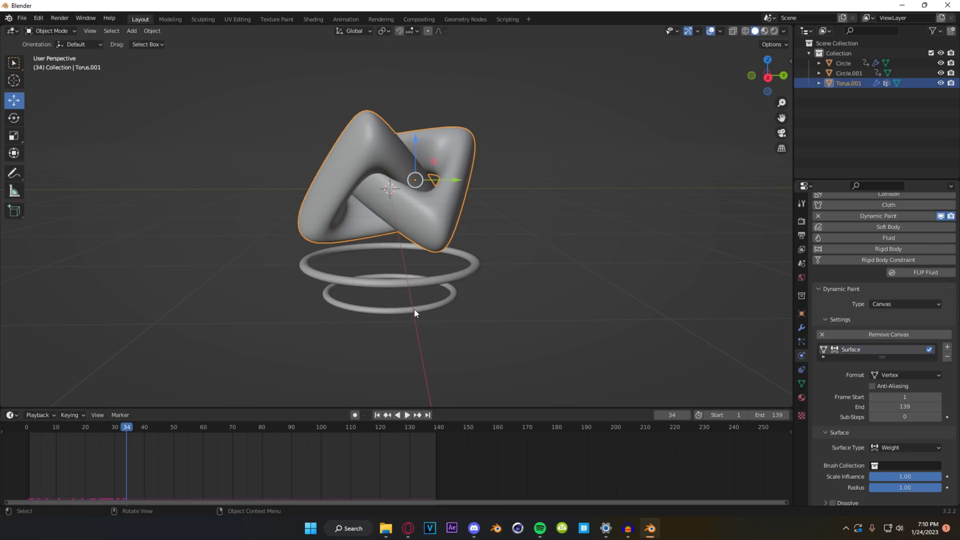
pyautogui.click(414, 310)
pyautogui.click(842, 253)
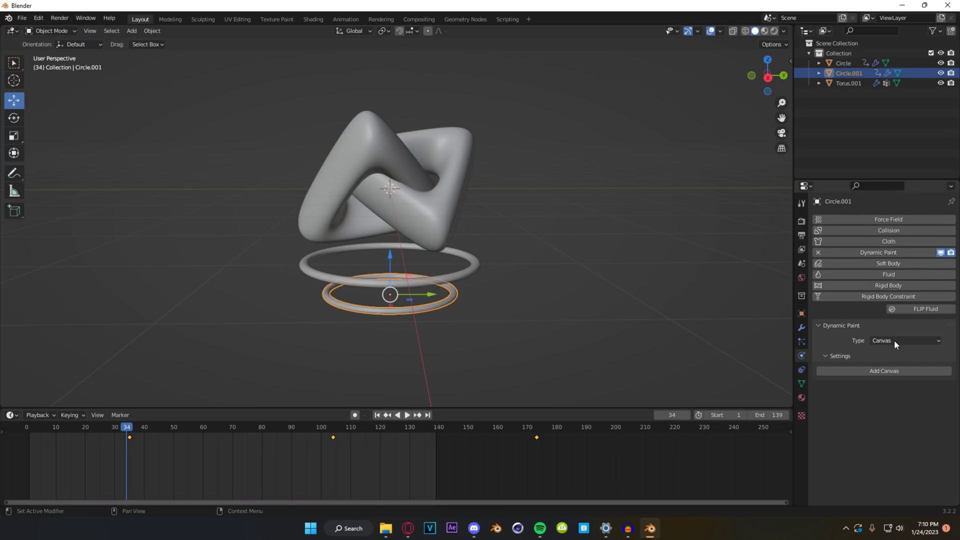
pyautogui.click(893, 340)
pyautogui.click(892, 363)
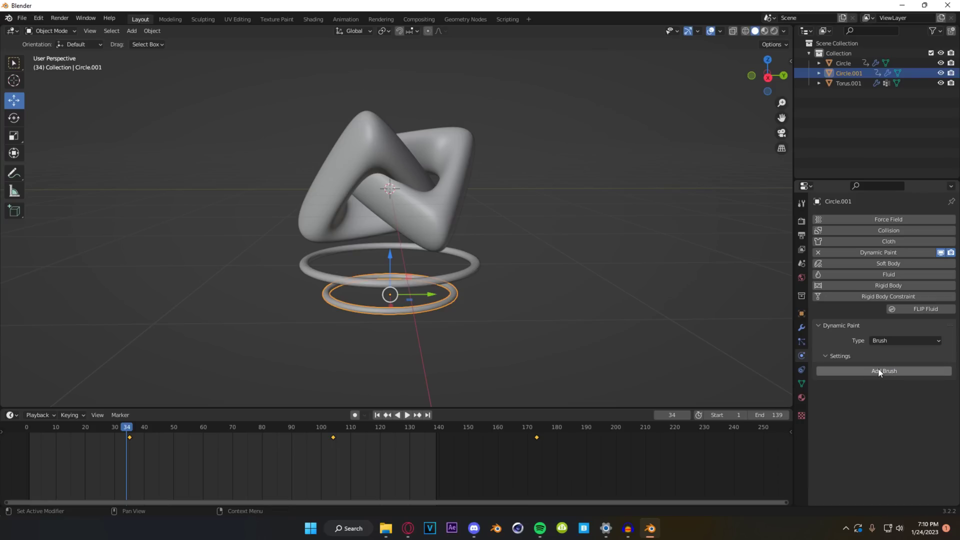
pyautogui.click(880, 371)
# Set the second ring's brush paint source to Proximity and enable Erase Paint
pyautogui.click(895, 455)
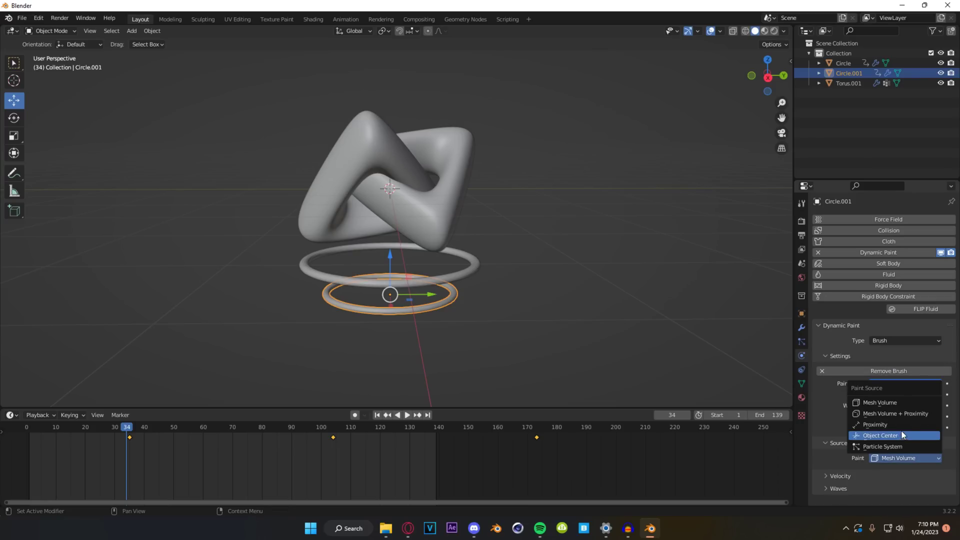
pyautogui.click(903, 422)
pyautogui.scroll(-2, 823, 426)
pyautogui.click(872, 391)
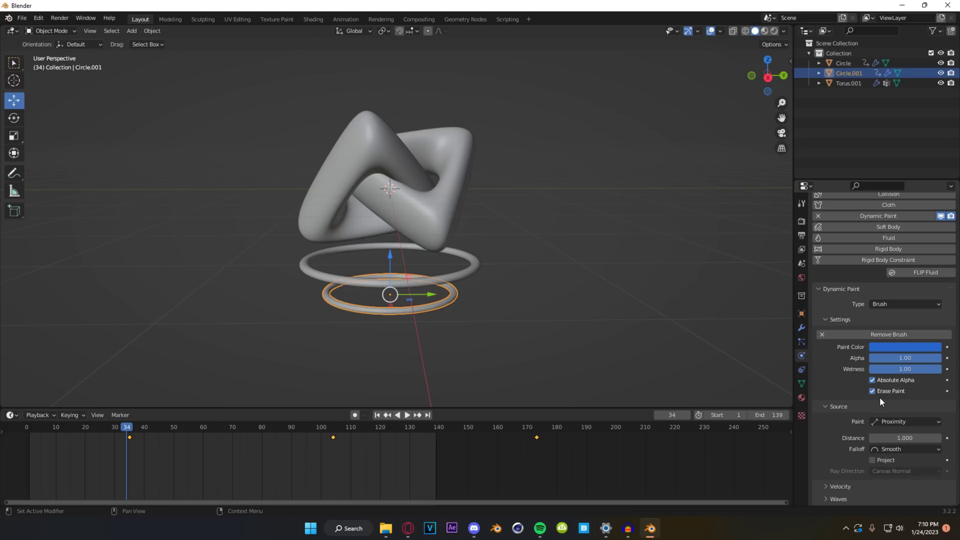
# Play the animation from frame 1 in Weight Paint mode on the torus to check the painting and erasing rings, and return to Object Mode
pyautogui.click(431, 220)
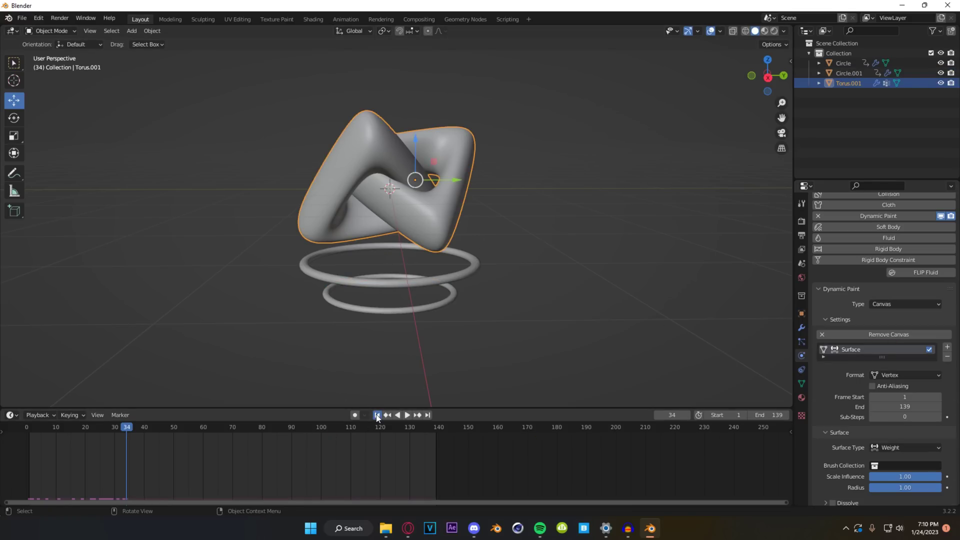
pyautogui.click(377, 415)
pyautogui.click(50, 30)
pyautogui.click(53, 82)
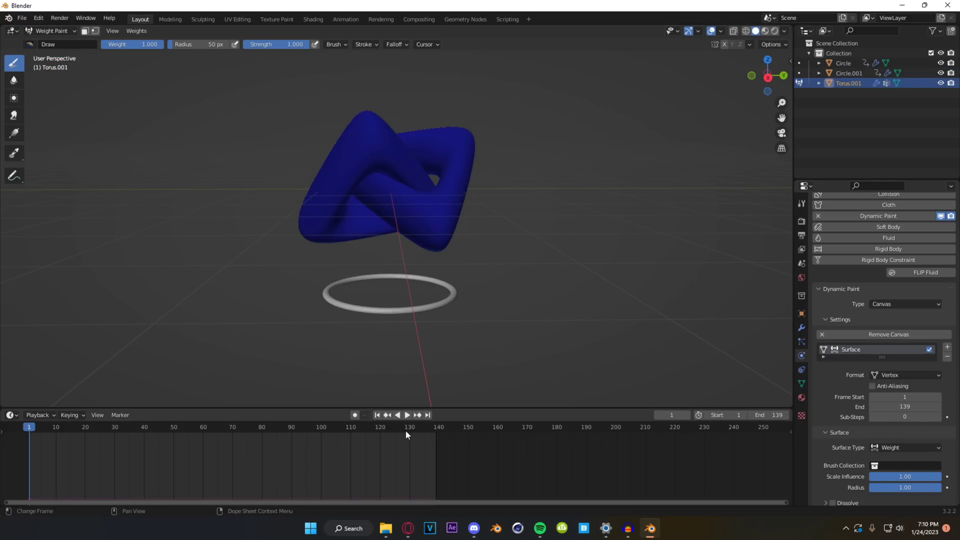
pyautogui.click(407, 415)
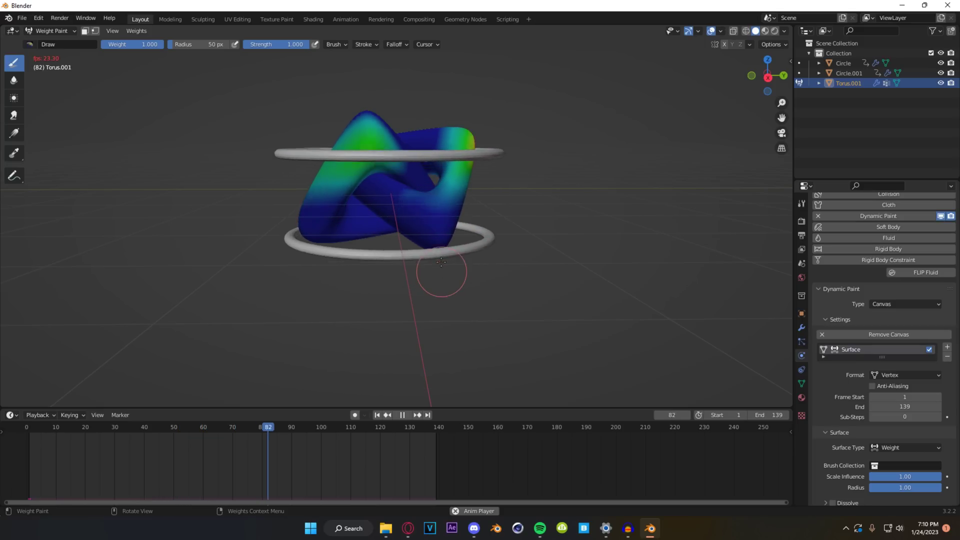
pyautogui.click(401, 413)
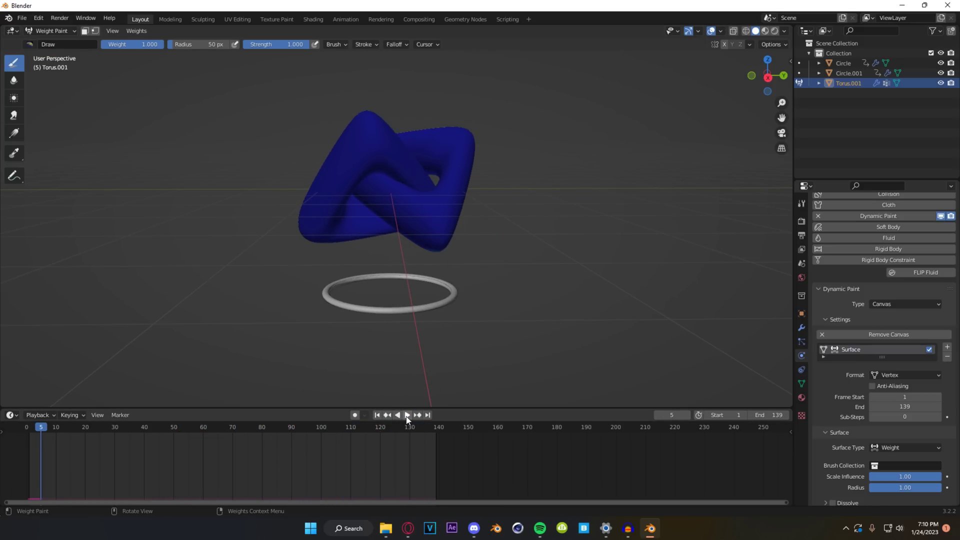
pyautogui.click(407, 416)
pyautogui.click(407, 416)
pyautogui.click(378, 416)
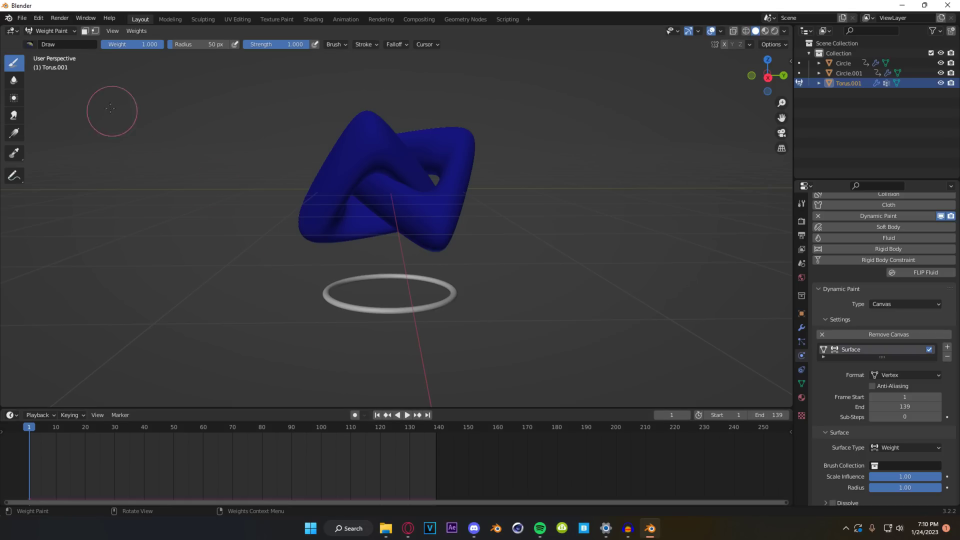
pyautogui.click(50, 31)
pyautogui.click(50, 43)
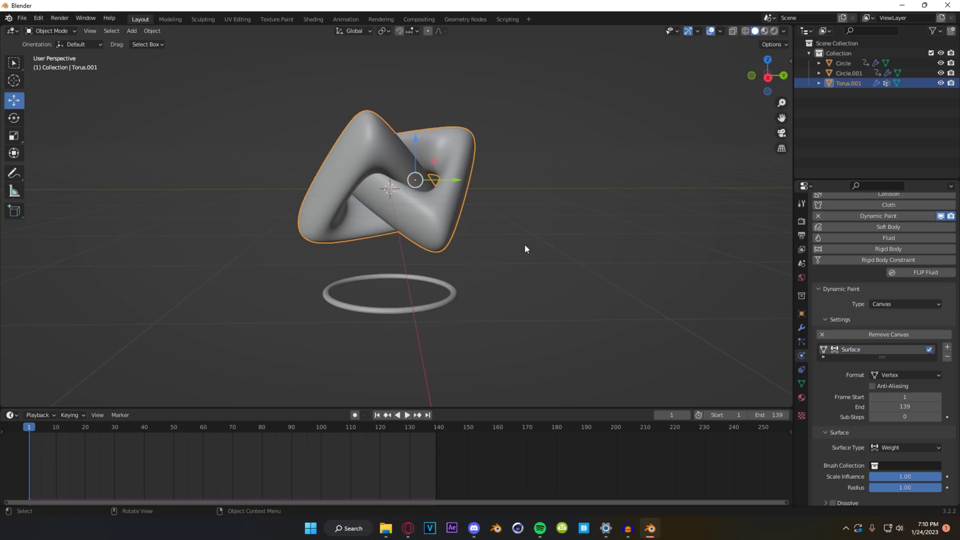
# Add a Displace modifier to the torus and give it a new texture
pyautogui.click(801, 328)
pyautogui.click(833, 220)
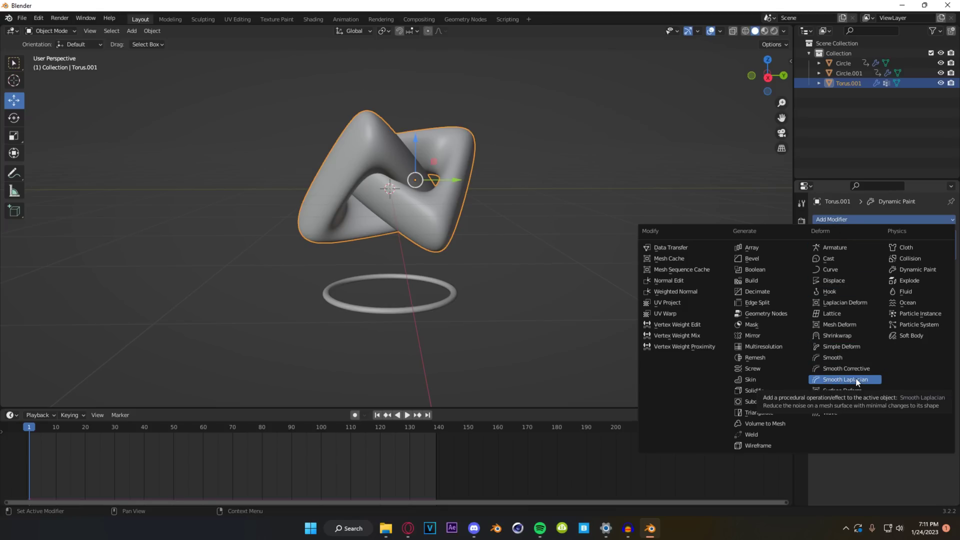
pyautogui.click(833, 280)
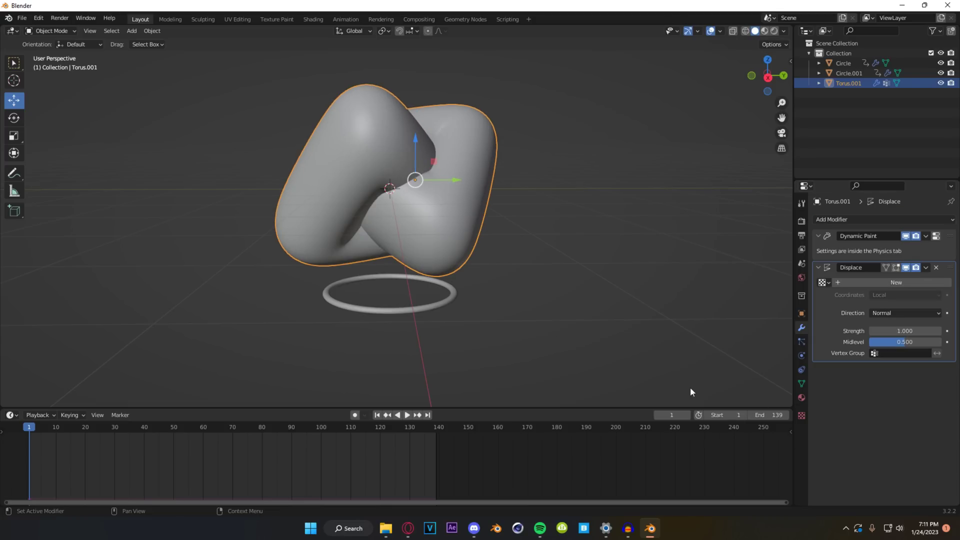
pyautogui.click(882, 282)
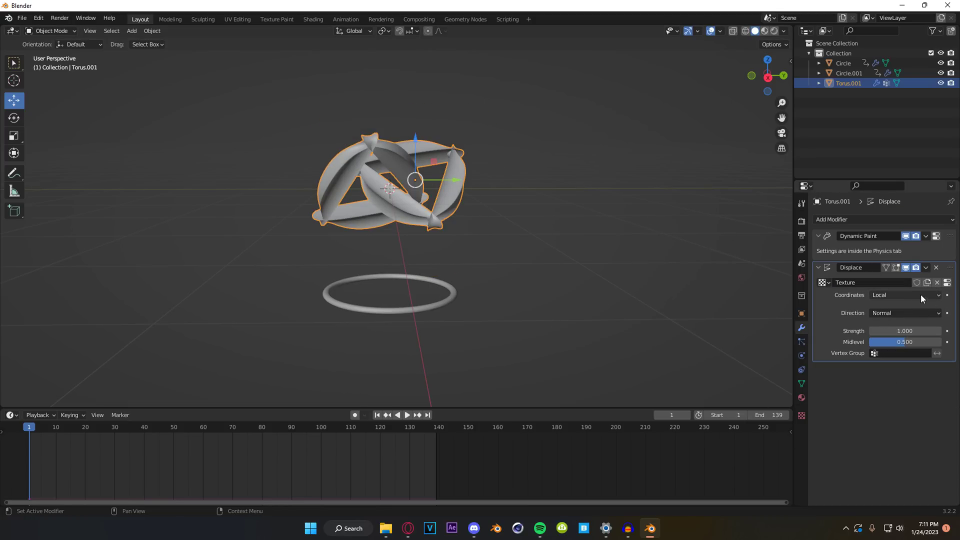
# Set the Displace modifier's texture type to Clouds with Hard noise and a size of 0.42
pyautogui.click(947, 282)
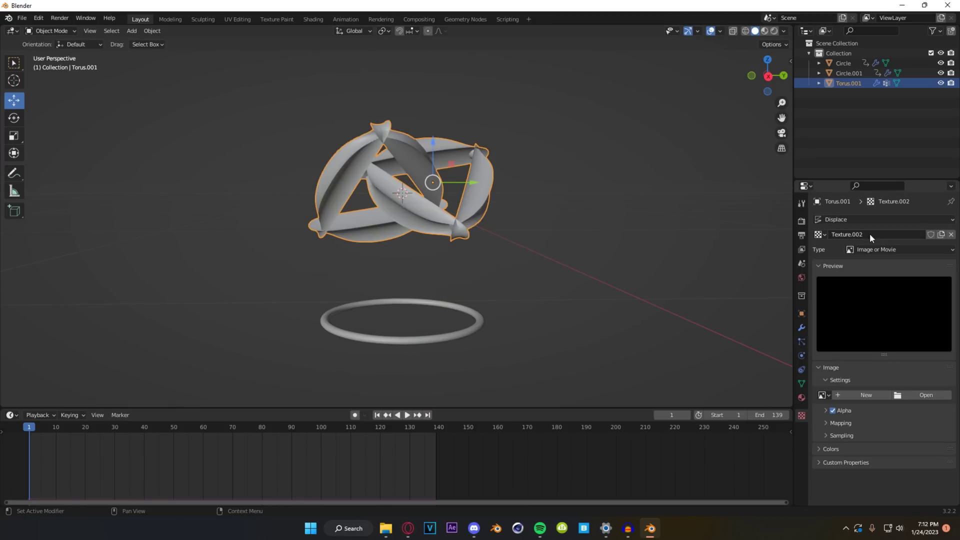
pyautogui.click(890, 249)
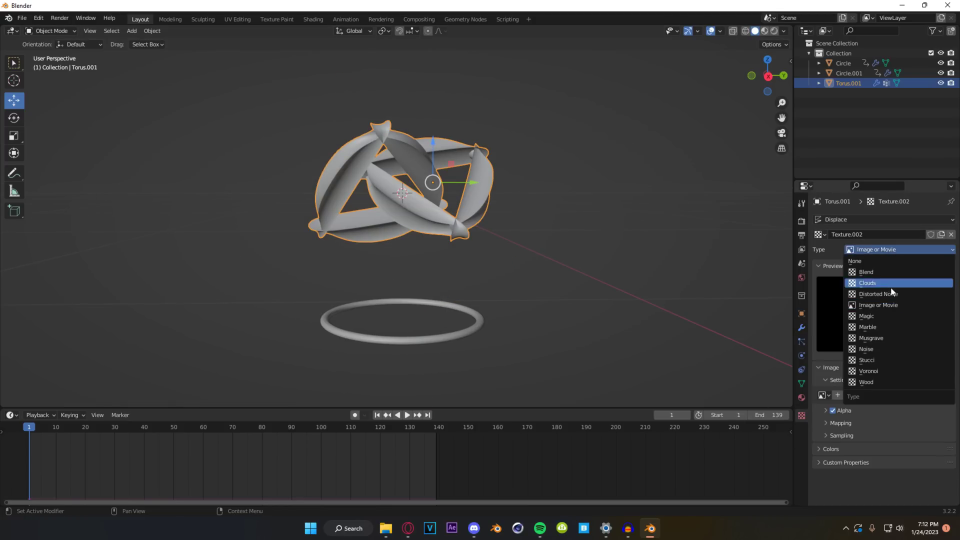
pyautogui.click(868, 296)
pyautogui.click(887, 250)
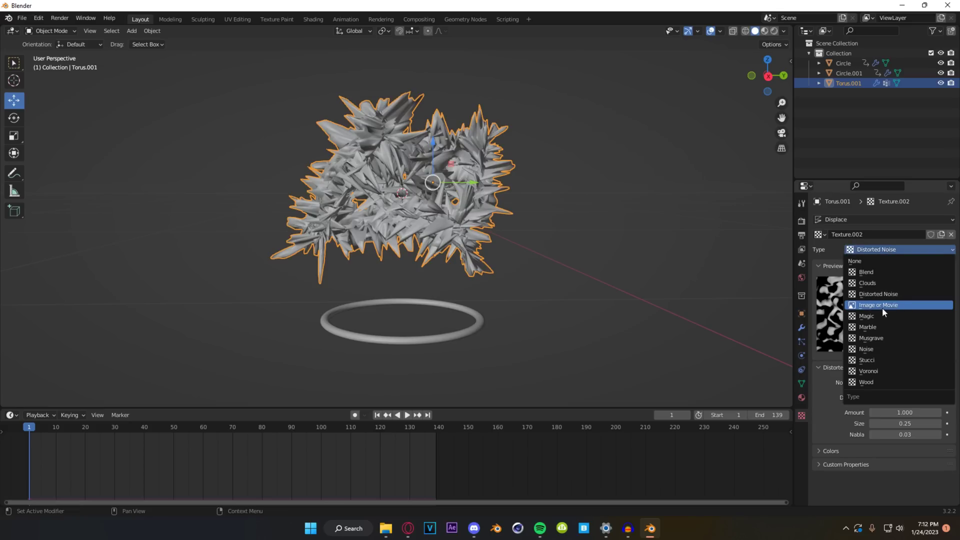
pyautogui.click(877, 283)
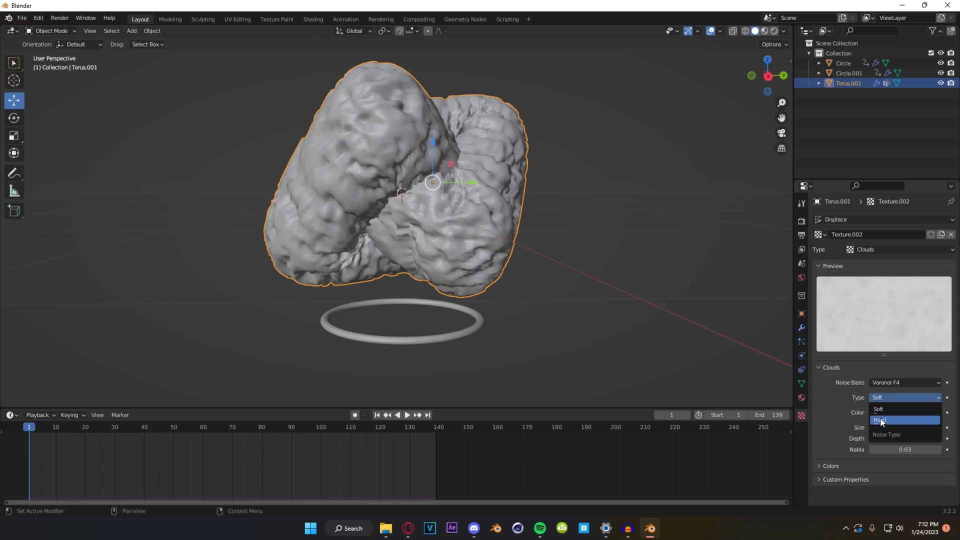
pyautogui.click(881, 421)
pyautogui.moveTo(905, 428)
pyautogui.mouseDown()
pyautogui.moveTo(918, 428)
pyautogui.moveTo(902, 427)
pyautogui.mouseUp()
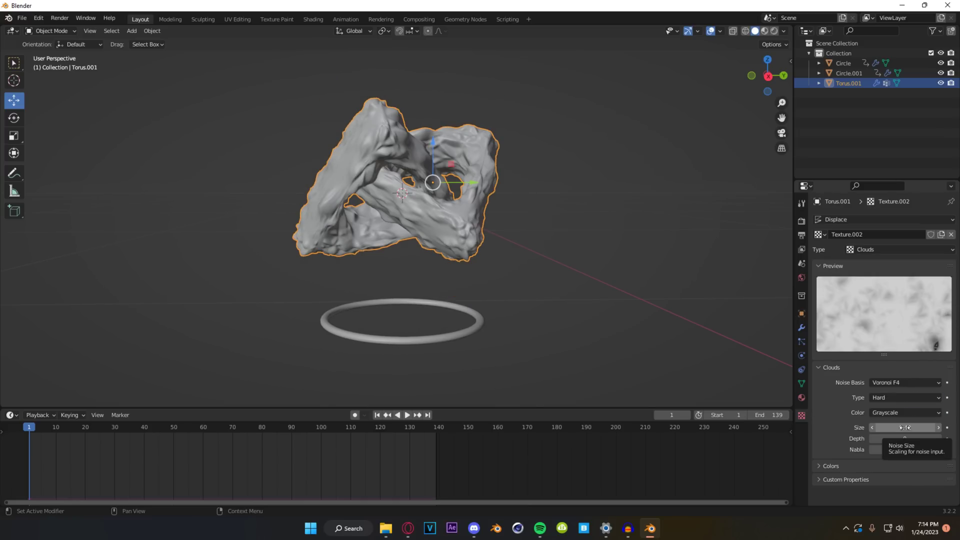
# Keyframe the texture size at frame 1 and at 1.09 on frame 139, using linear interpolation between the keyframes
pyautogui.press('i')
pyautogui.hotkey('shift', 'Right')
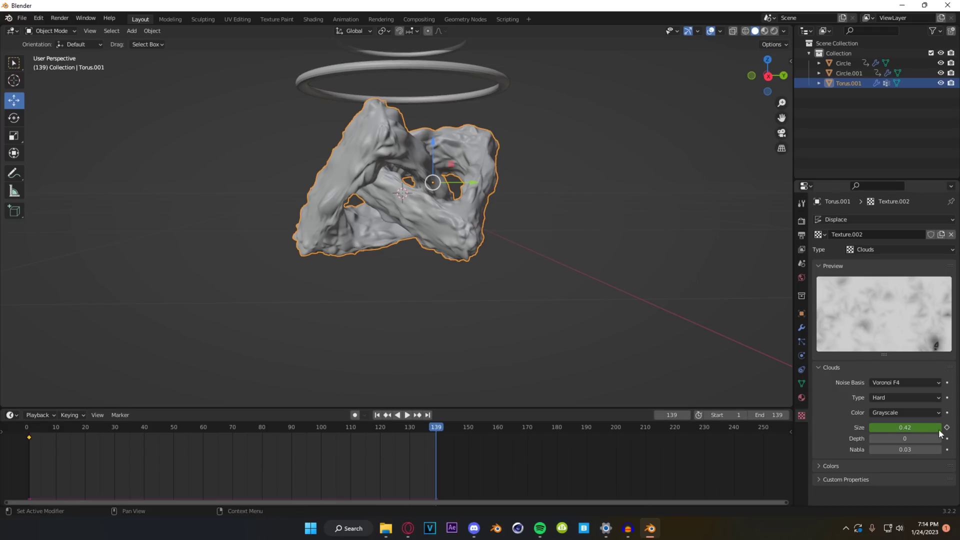
pyautogui.moveTo(905, 427)
pyautogui.mouseDown()
pyautogui.moveTo(935, 427)
pyautogui.moveTo(906, 427)
pyautogui.mouseUp()
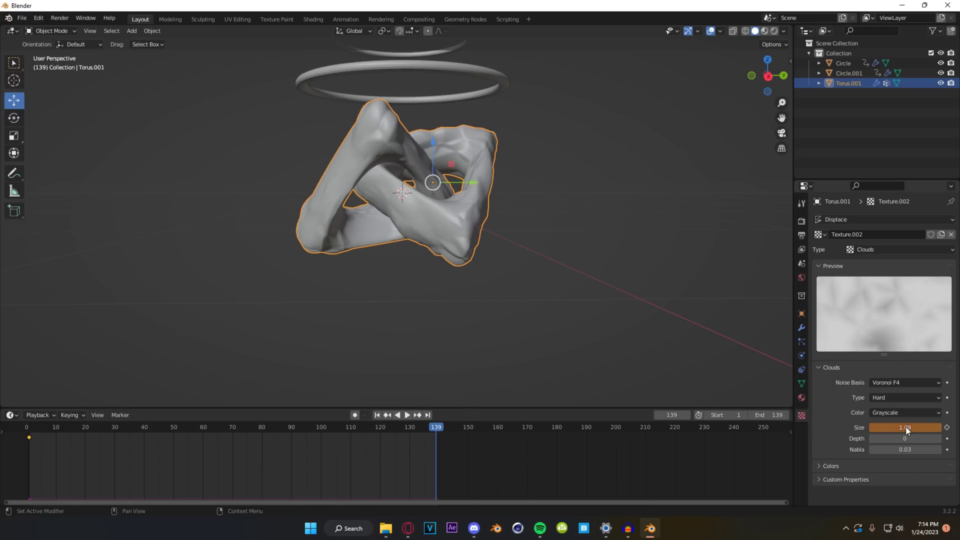
pyautogui.press('i')
pyautogui.rightClick(322, 438)
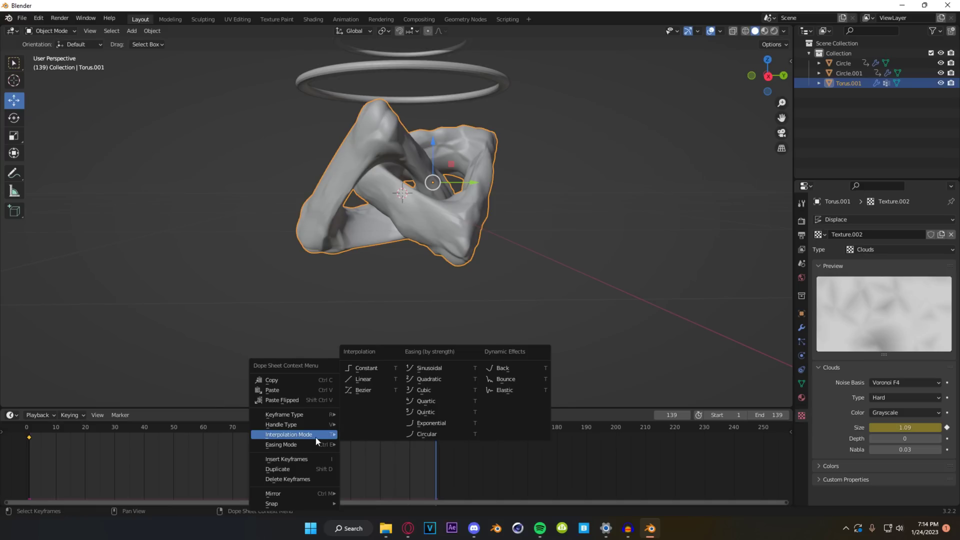
pyautogui.click(373, 380)
# Play the animation to check the changing texture size, and return to frame 1
pyautogui.click(405, 416)
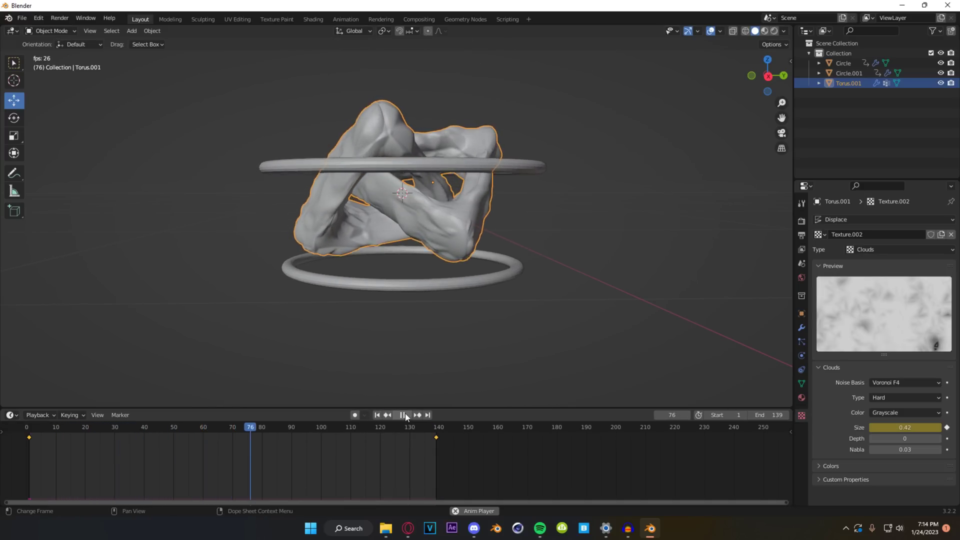
pyautogui.click(403, 415)
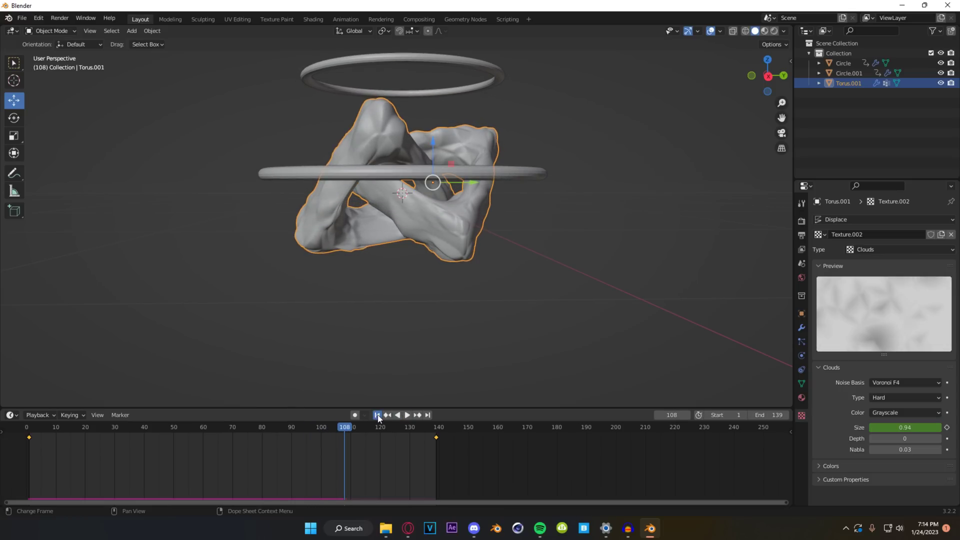
pyautogui.click(378, 416)
# At frame 39, assign the dp_weight vertex group to the torus's Displace modifier
pyautogui.click(142, 428)
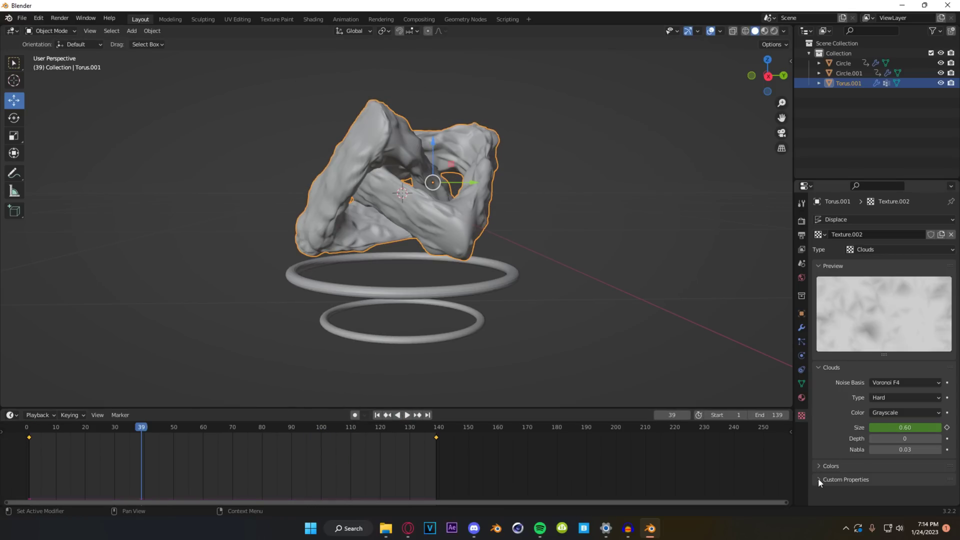
pyautogui.click(802, 327)
pyautogui.click(885, 353)
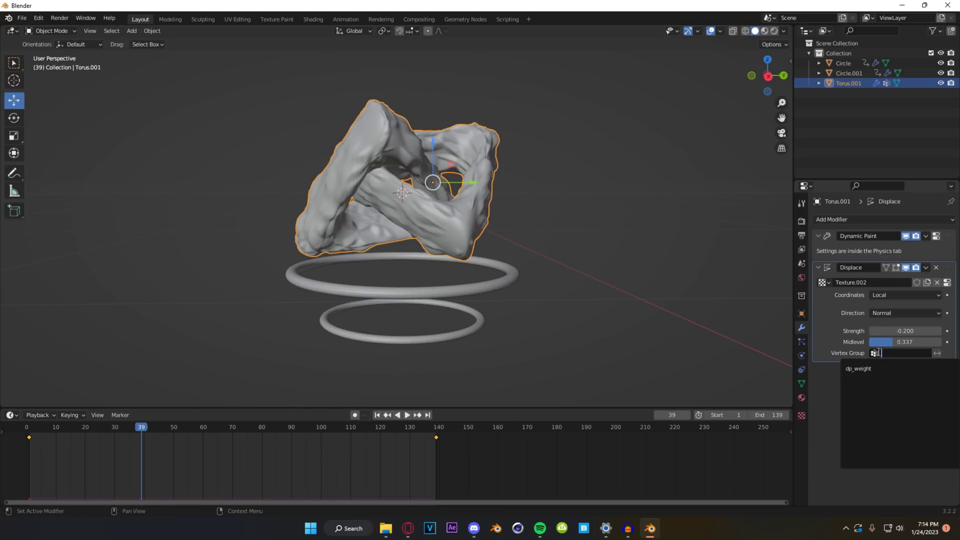
pyautogui.click(858, 368)
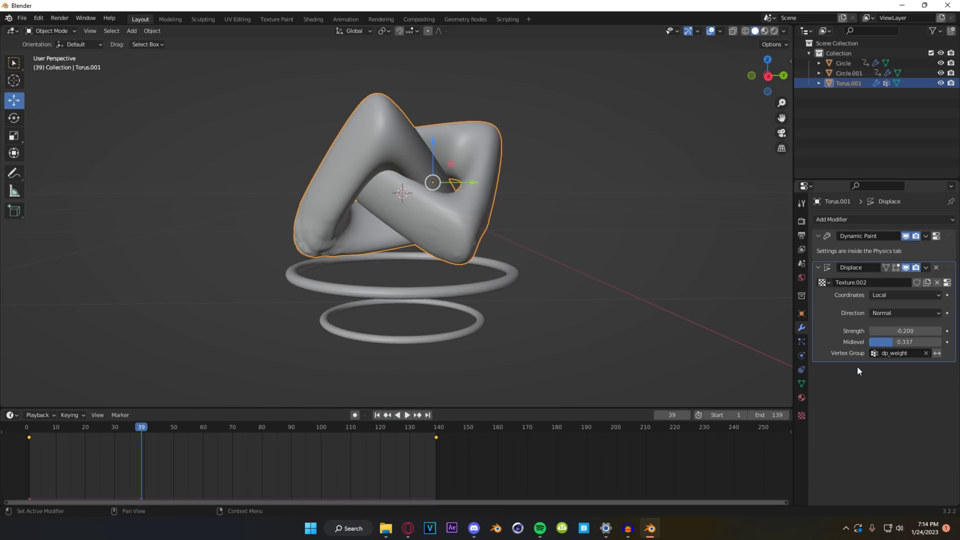
# Return to frame 1 and save the project as tut.blend
pyautogui.click(378, 415)
pyautogui.click(801, 355)
pyautogui.hotkey('ctrl', 's')
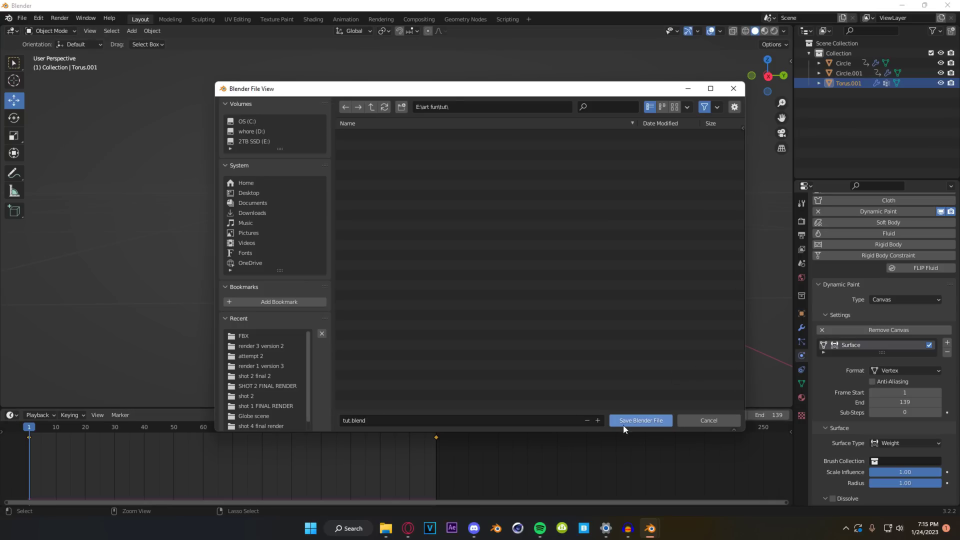
pyautogui.click(623, 425)
# Bake the torus's Dynamic Paint surface cache
pyautogui.scroll(-7, 887, 436)
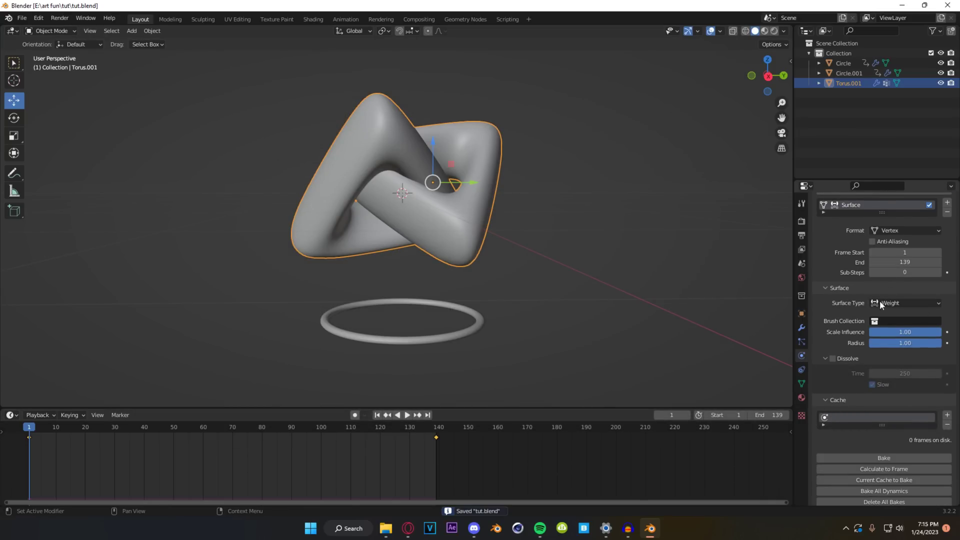
pyautogui.scroll(-2, 863, 450)
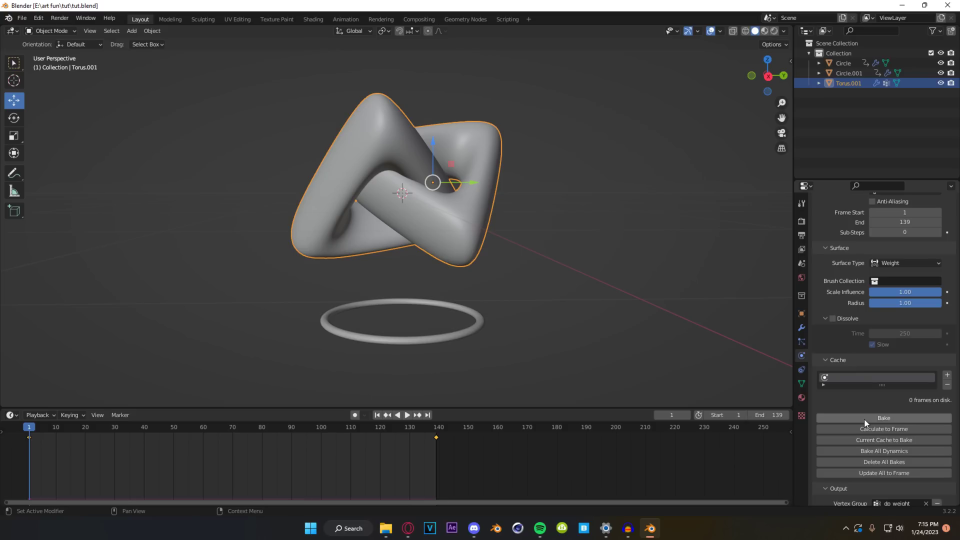
pyautogui.scroll(-1, 850, 365)
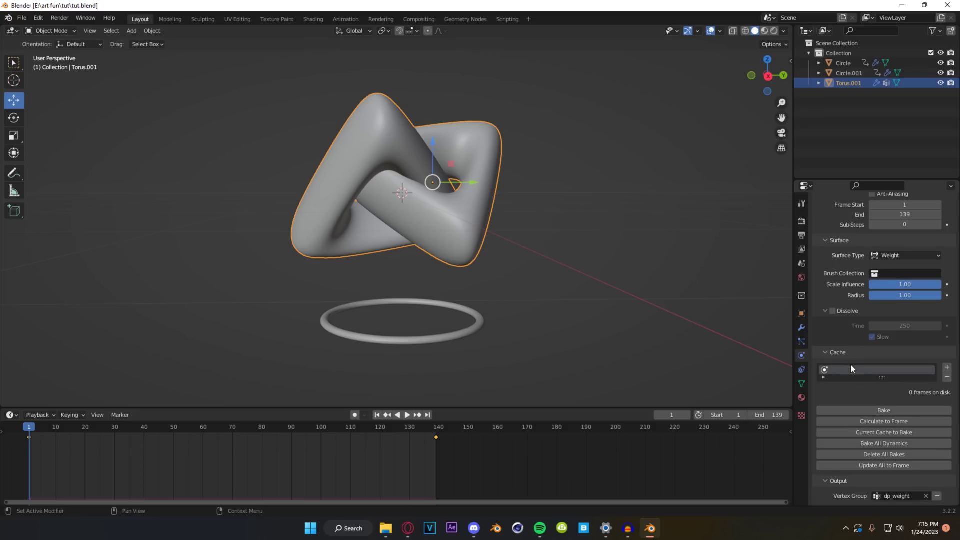
pyautogui.click(863, 411)
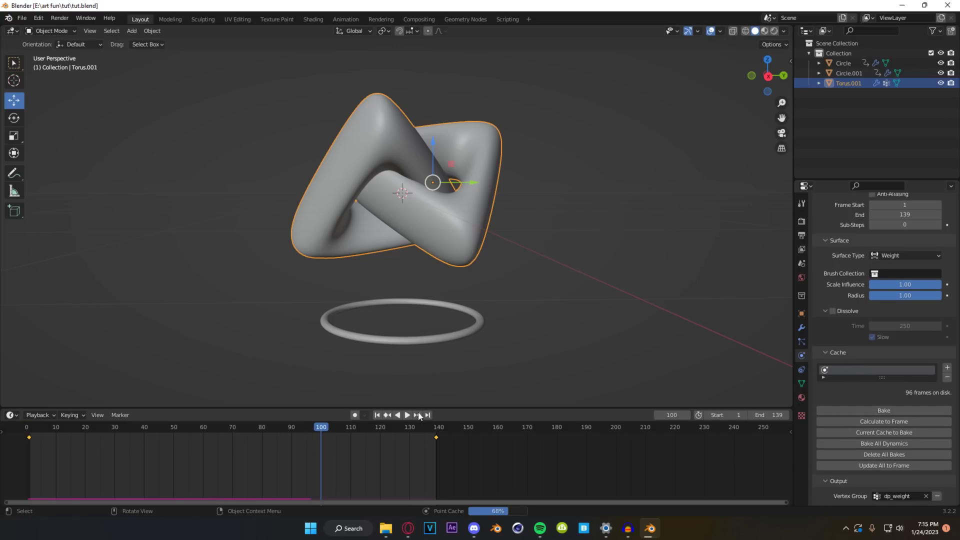
# Hide both brush rings in the viewport
pyautogui.moveTo(522, 303); pyautogui.dragTo(421, 350)
pyautogui.click(941, 64)
pyautogui.click(941, 73)
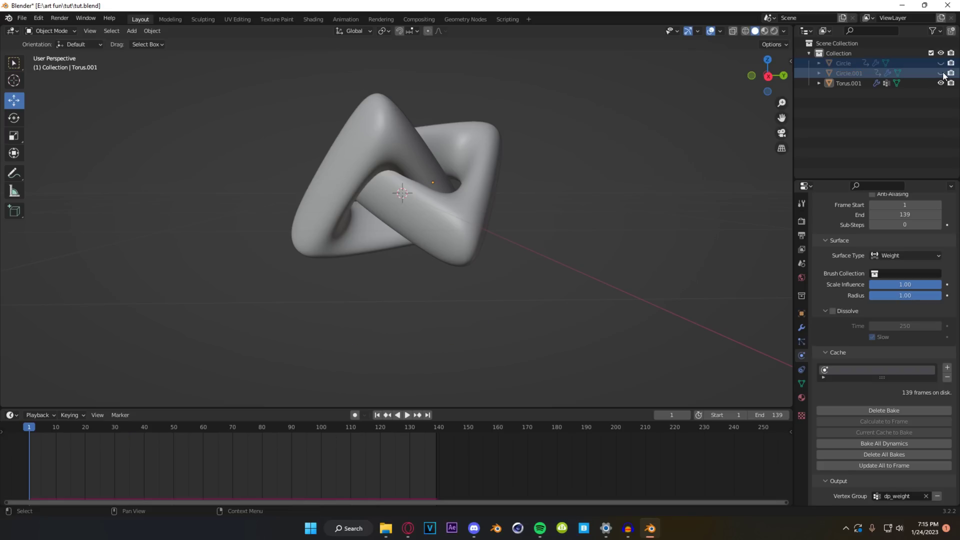
# Play the baked animation to examine the displacement wave on the torus, and stop playback
pyautogui.click(407, 415)
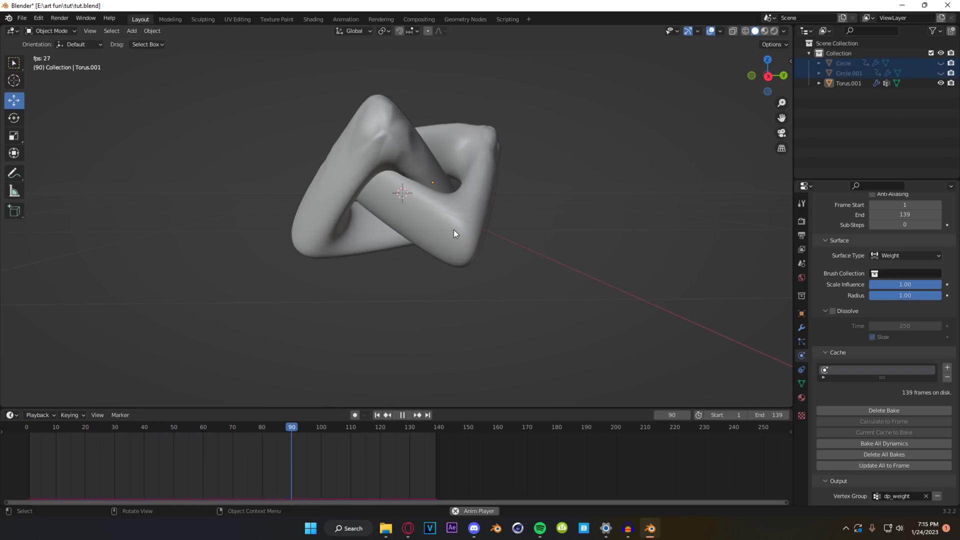
pyautogui.scroll(3, 454, 230)
pyautogui.scroll(-1, 454, 230)
pyautogui.click(406, 414)
# Move to frame 60 and add a second Displace modifier to the torus
pyautogui.moveTo(391, 428)
pyautogui.mouseDown()
pyautogui.moveTo(114, 446)
pyautogui.moveTo(265, 443)
pyautogui.moveTo(140, 442)
pyautogui.moveTo(214, 443)
pyautogui.moveTo(203, 444)
pyautogui.mouseUp()
pyautogui.click(802, 327)
pyautogui.click(817, 267)
pyautogui.click(854, 219)
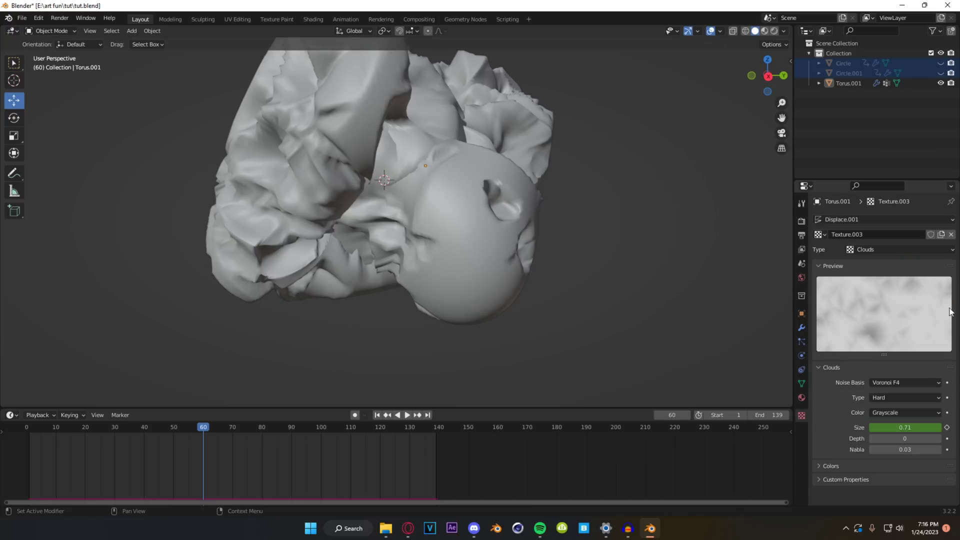
# Set the second Displace modifier's texture type to Marble and adjust the texture's depth
pyautogui.click(890, 249)
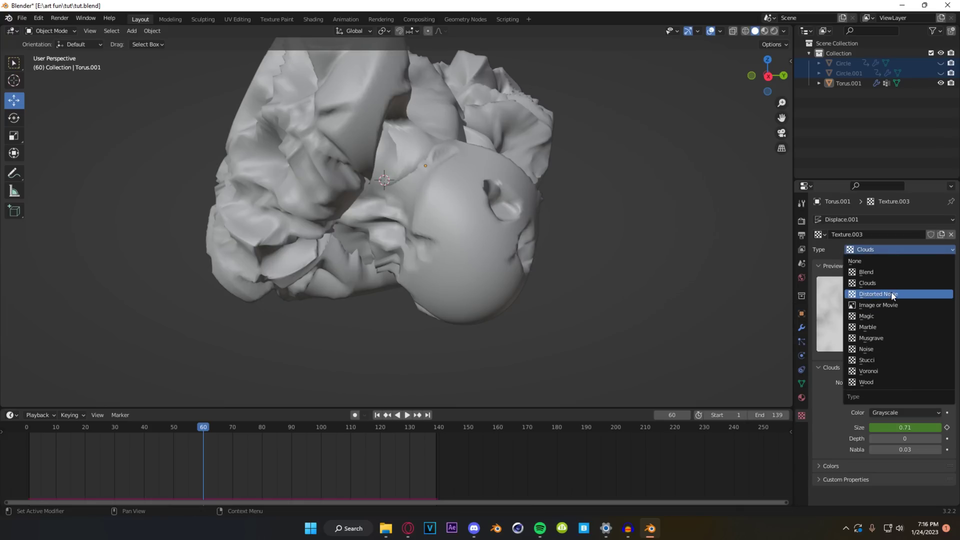
pyautogui.click(891, 283)
pyautogui.click(884, 250)
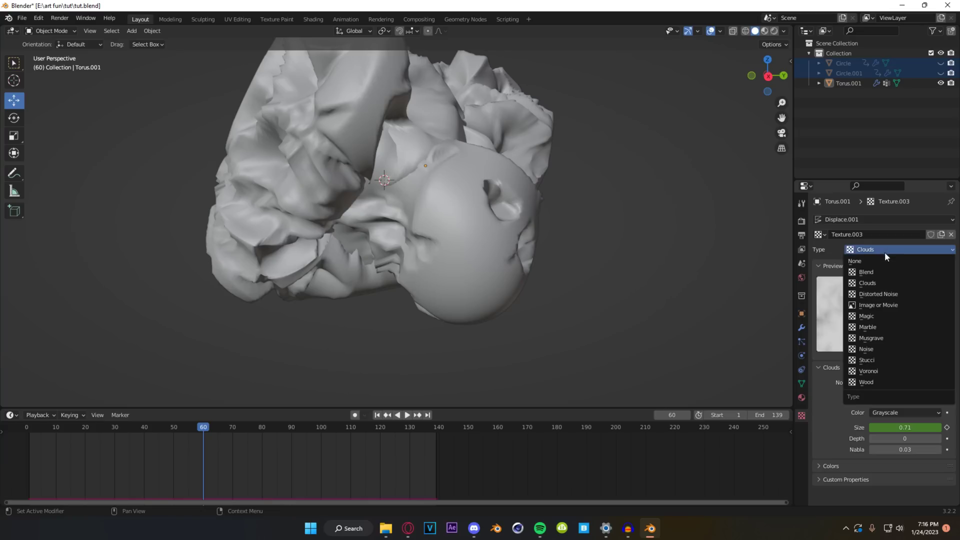
pyautogui.click(885, 328)
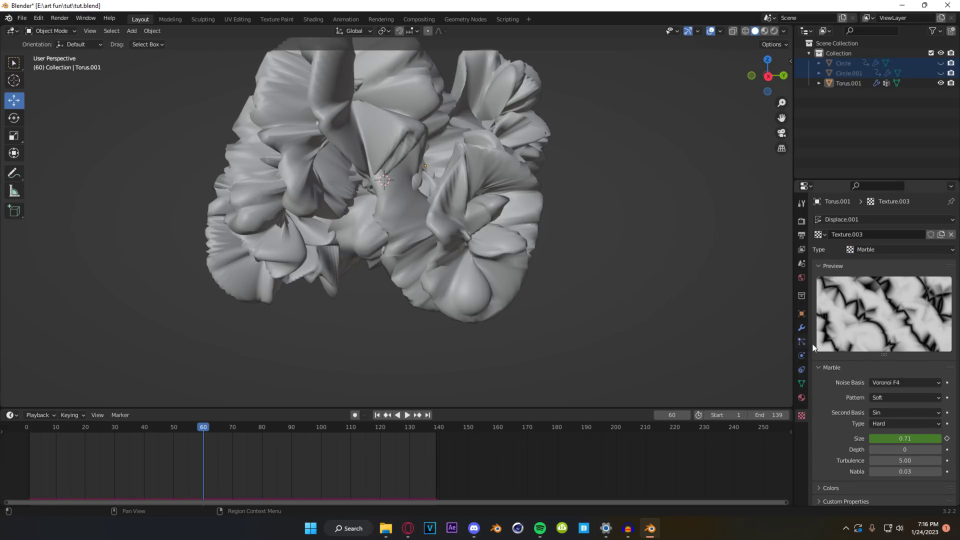
pyautogui.moveTo(908, 449); pyautogui.dragTo(923, 449)
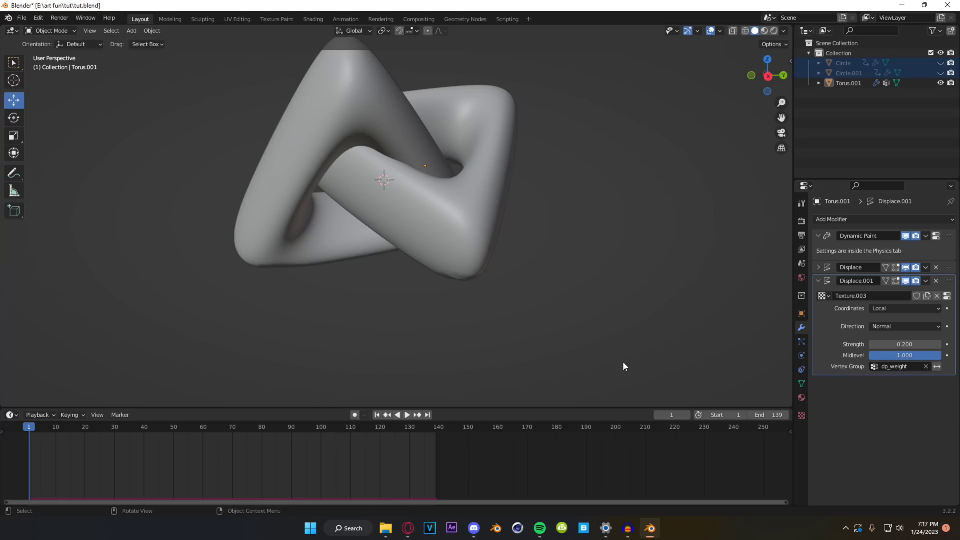
# Play the animation and examine the combined displacement on the torus up close, ending at frame 55
pyautogui.click(406, 415)
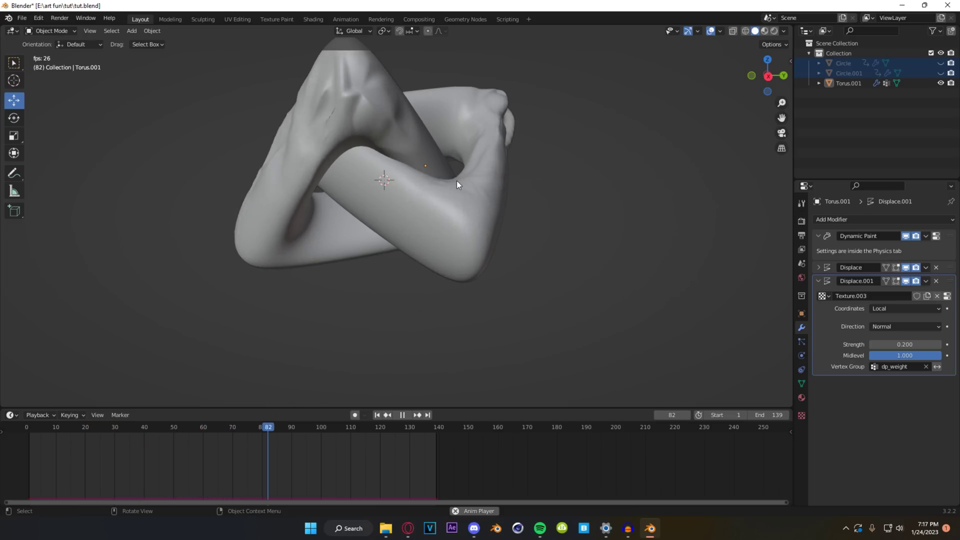
pyautogui.click(402, 416)
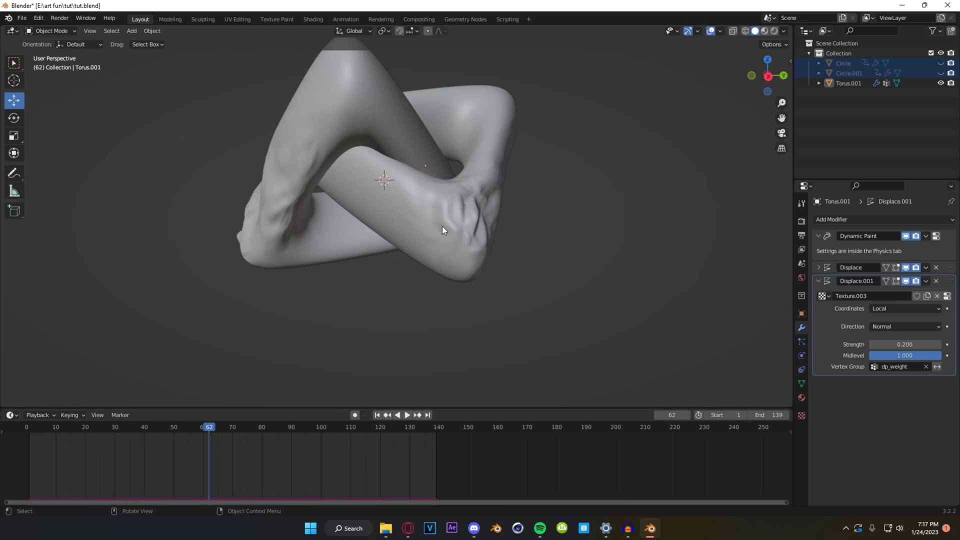
pyautogui.scroll(3, 442, 223)
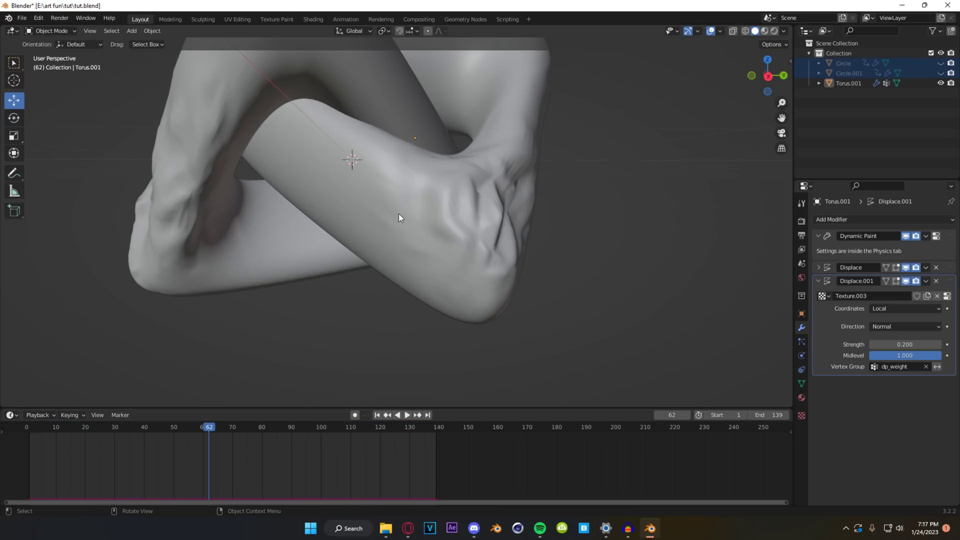
pyautogui.moveTo(334, 217); pyautogui.dragTo(419, 304, button='middle')
pyautogui.moveTo(209, 430); pyautogui.dragTo(188, 430)
pyautogui.moveTo(289, 397); pyautogui.dragTo(773, 193, button='middle')
# Add a Subdivision Surface modifier with 2 viewport levels to the torus and check the displaced surface
pyautogui.click(818, 281)
pyautogui.click(836, 219)
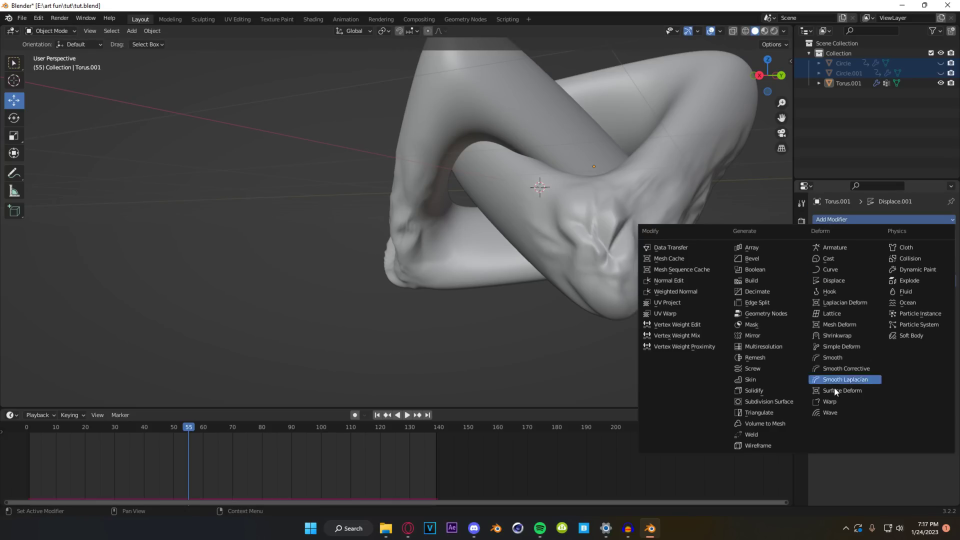
pyautogui.click(794, 401)
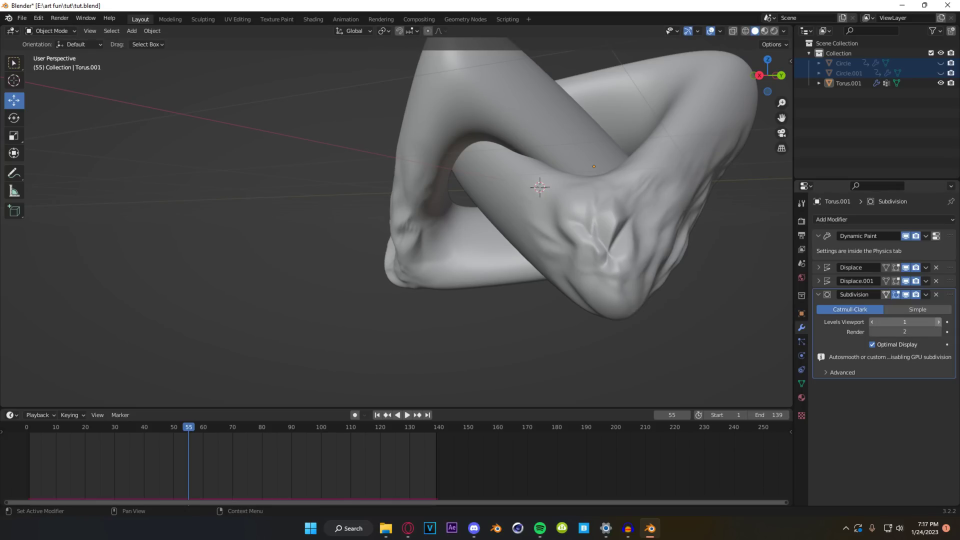
pyautogui.moveTo(379, 246); pyautogui.dragTo(499, 269, button='middle')
pyautogui.scroll(3, 438, 263)
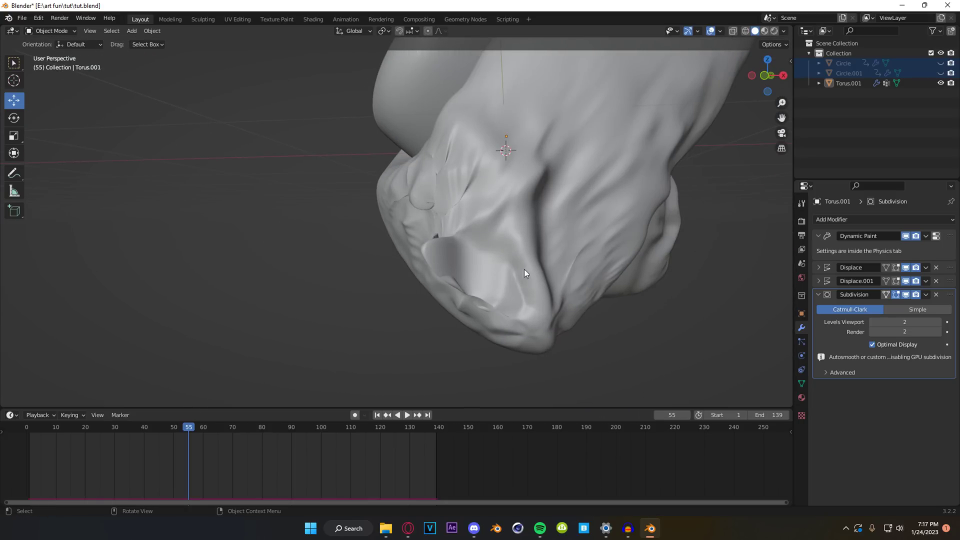
# Try a strength of -0.3 on the second Displace modifier and turn off the subdivision's viewport display
pyautogui.click(816, 280)
pyautogui.moveTo(904, 345)
pyautogui.mouseDown()
pyautogui.moveTo(875, 344)
pyautogui.moveTo(900, 345)
pyautogui.mouseUp()
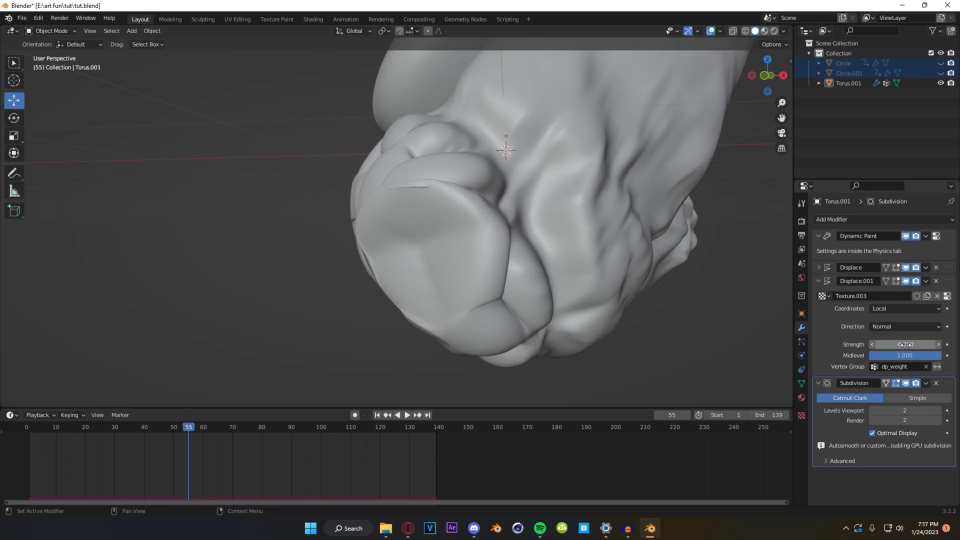
pyautogui.click(905, 383)
pyautogui.moveTo(904, 344); pyautogui.dragTo(913, 344)
# Try a strength of 0.15 on the second Displace modifier, settle on 0.1, and re-enable the subdivision's viewport display
pyautogui.click(897, 345)
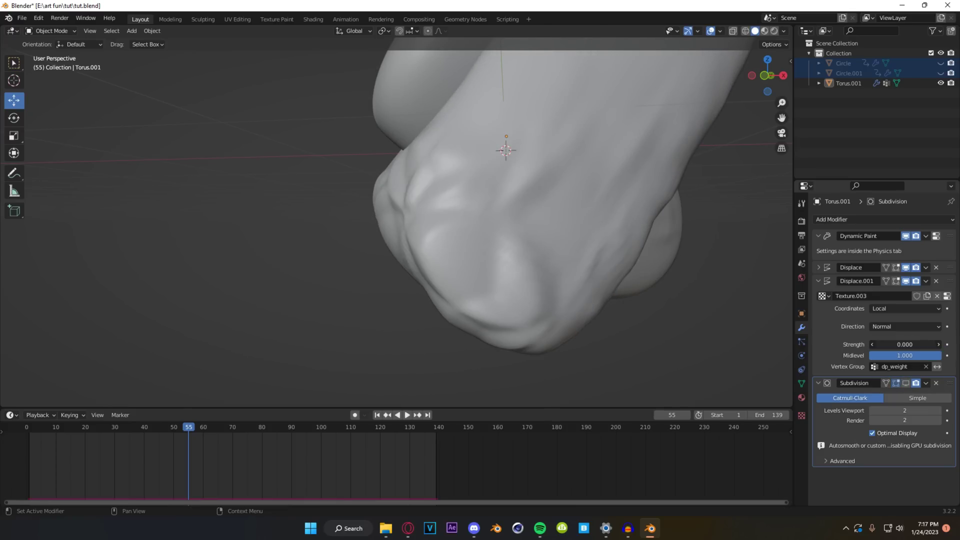
pyautogui.write('0.15')
pyautogui.press('Return')
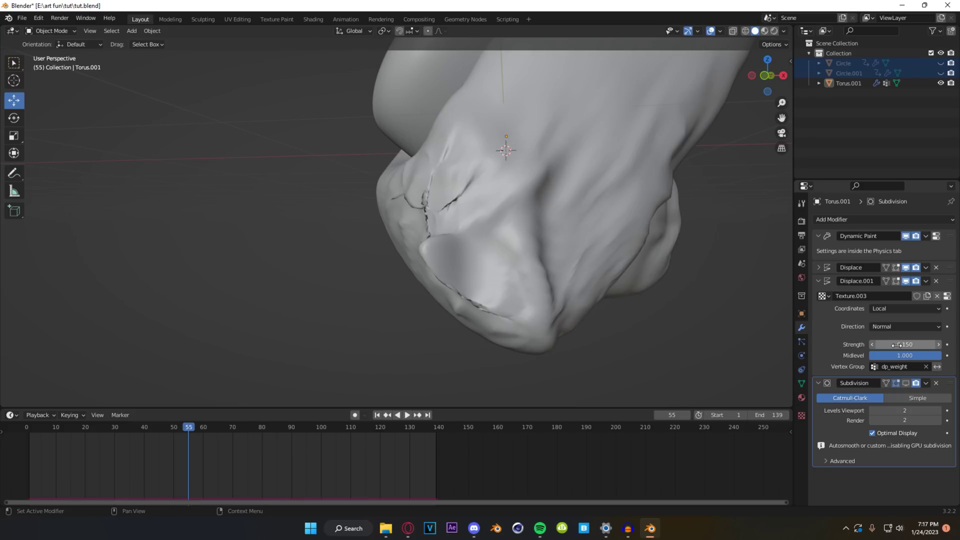
pyautogui.click(904, 345)
pyautogui.write('0.1')
pyautogui.press('Return')
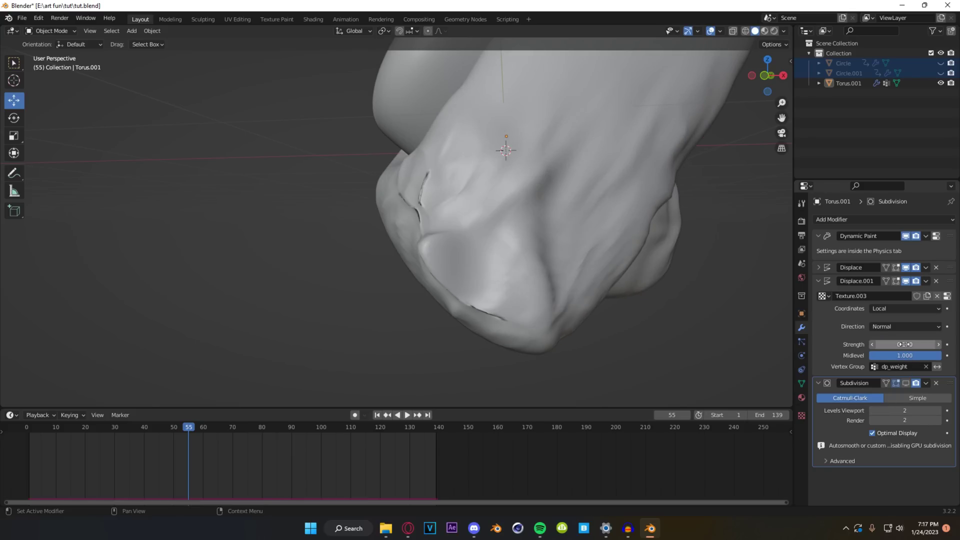
pyautogui.click(904, 382)
pyautogui.moveTo(508, 247); pyautogui.dragTo(399, 257, button='middle')
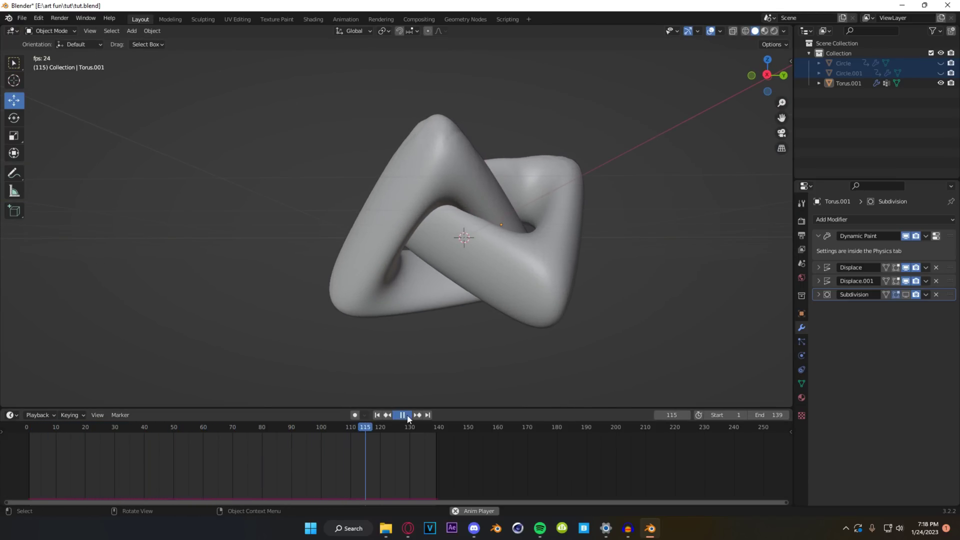
# Replay and scrub the animation around frame 64 and examine the rippling displacement on the torus from another angle and up close
pyautogui.moveTo(356, 427); pyautogui.dragTo(201, 433)
pyautogui.press('space')
pyautogui.press('space')
pyautogui.moveTo(128, 427); pyautogui.dragTo(215, 440)
pyautogui.press('space')
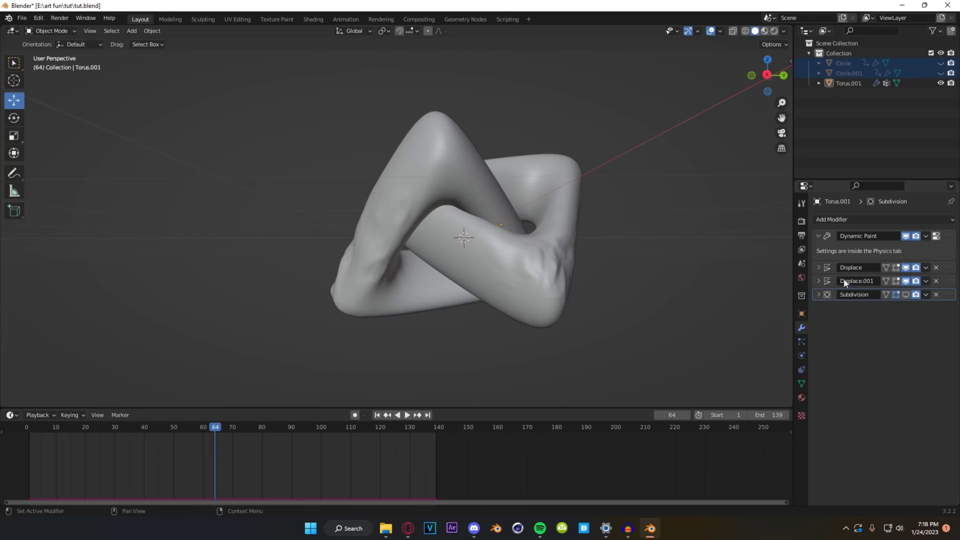
pyautogui.press('Left')
pyautogui.press('Left')
pyautogui.press('Left')
pyautogui.press('Left')
pyautogui.press('Left')
pyautogui.press('Left')
pyautogui.moveTo(465, 275); pyautogui.dragTo(443, 260, button='middle')
pyautogui.scroll(5, 445, 281)
pyautogui.scroll(-4, 386, 229)
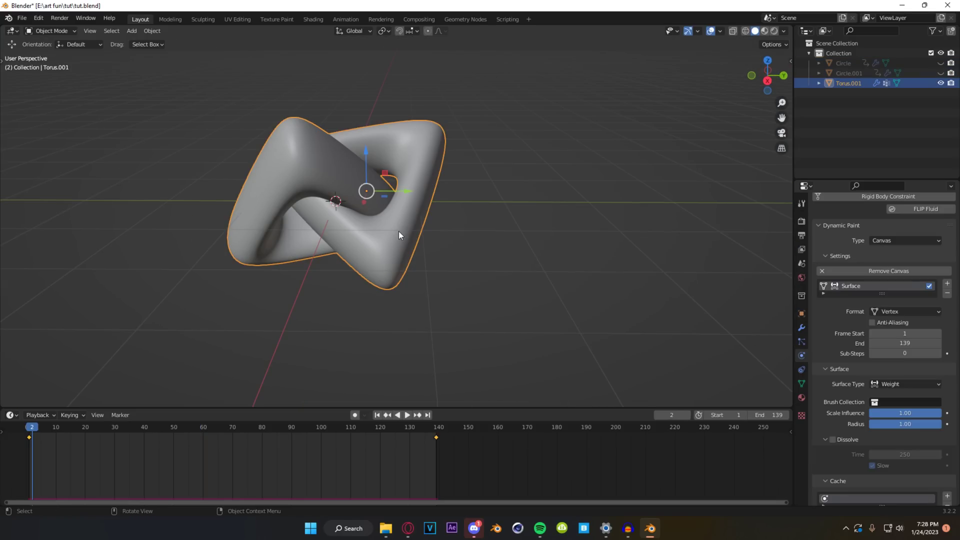
# Inspect the torus's mesh density in Edit Mode from several angles
pyautogui.press('Tab')
pyautogui.scroll(8, 454, 210)
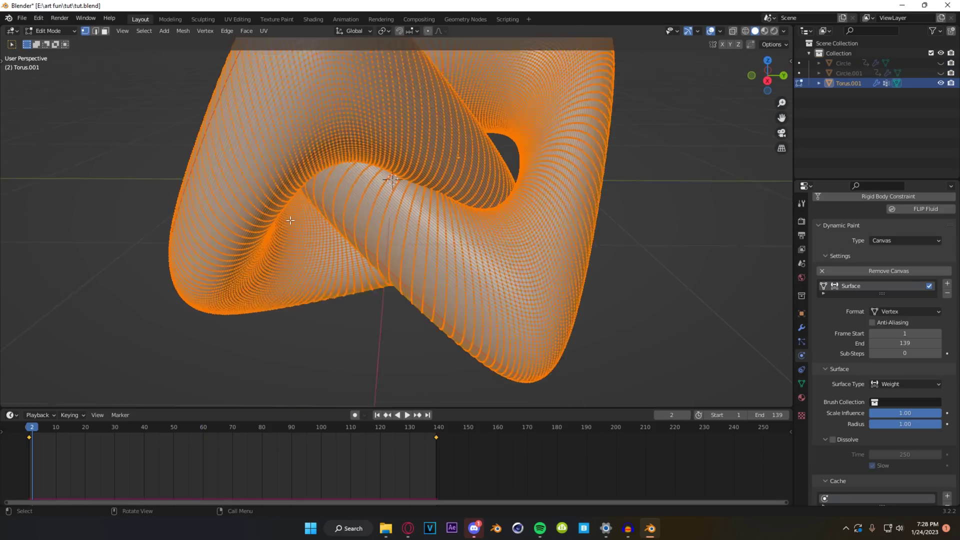
pyautogui.keyDown('shift'); pyautogui.moveTo(315, 218); pyautogui.dragTo(195, 192, button='middle'); pyautogui.keyUp('shift')
pyautogui.scroll(-5, 392, 194)
pyautogui.moveTo(195, 192); pyautogui.dragTo(345, 217, button='middle')
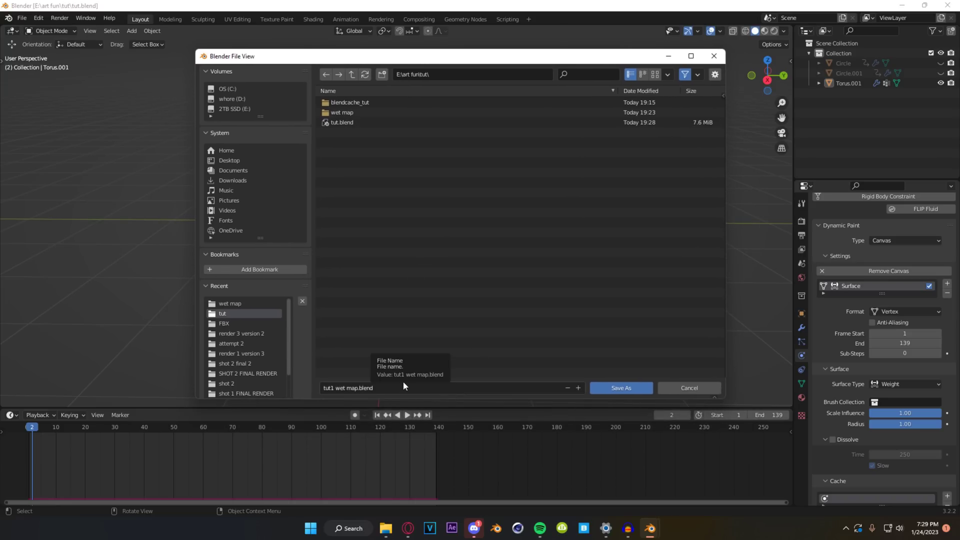
# Save the project as "tut1 wet map.blend" and change the torus's Dynamic Paint canvas surface format to Image Sequence
pyautogui.click(620, 388)
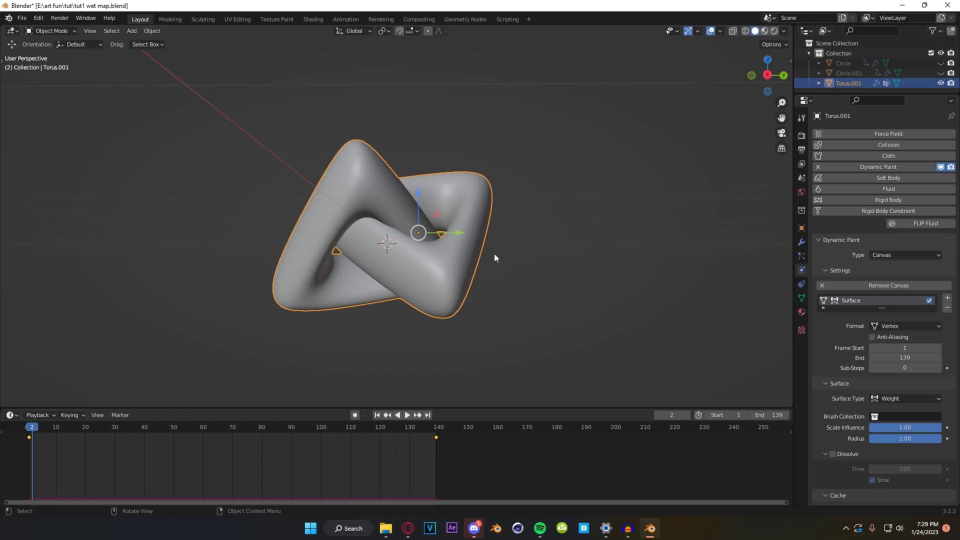
pyautogui.scroll(-3, 831, 309)
pyautogui.click(904, 265)
pyautogui.click(901, 267)
pyautogui.click(899, 269)
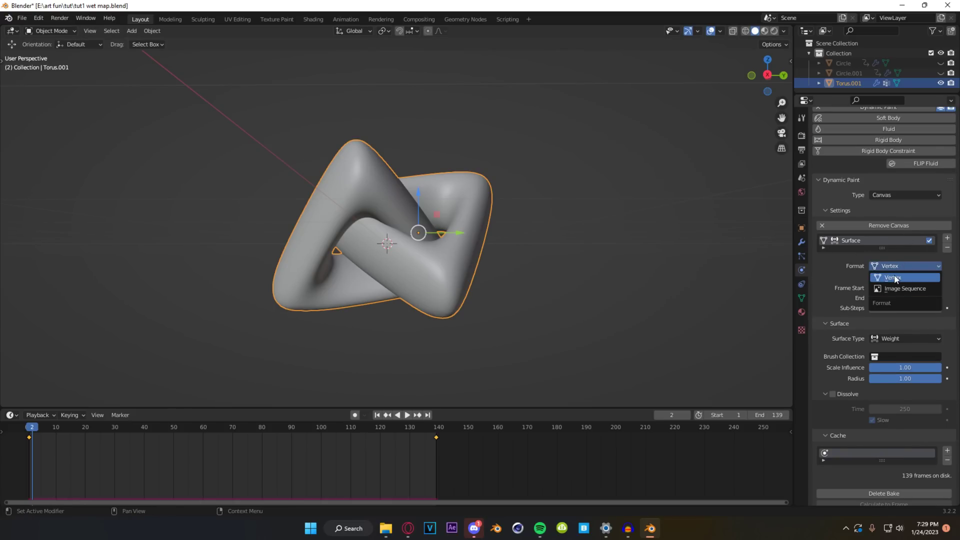
pyautogui.click(899, 289)
pyautogui.scroll(-3, 830, 300)
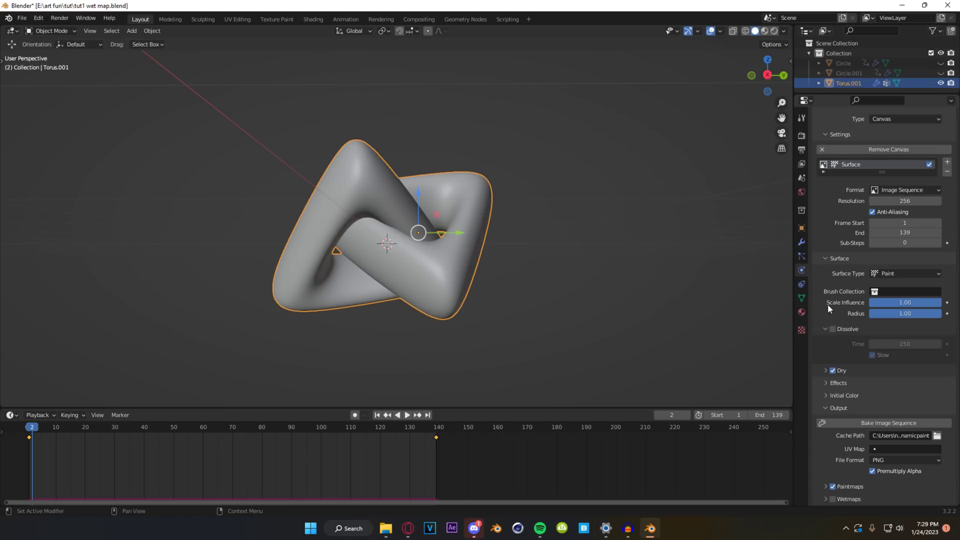
# Output wetmaps instead of paintmaps, and set the surface resolution to 1024 with 2 sub-steps
pyautogui.click(833, 499)
pyautogui.scroll(2, 830, 275)
pyautogui.click(903, 237)
pyautogui.write('1024')
pyautogui.press('Return')
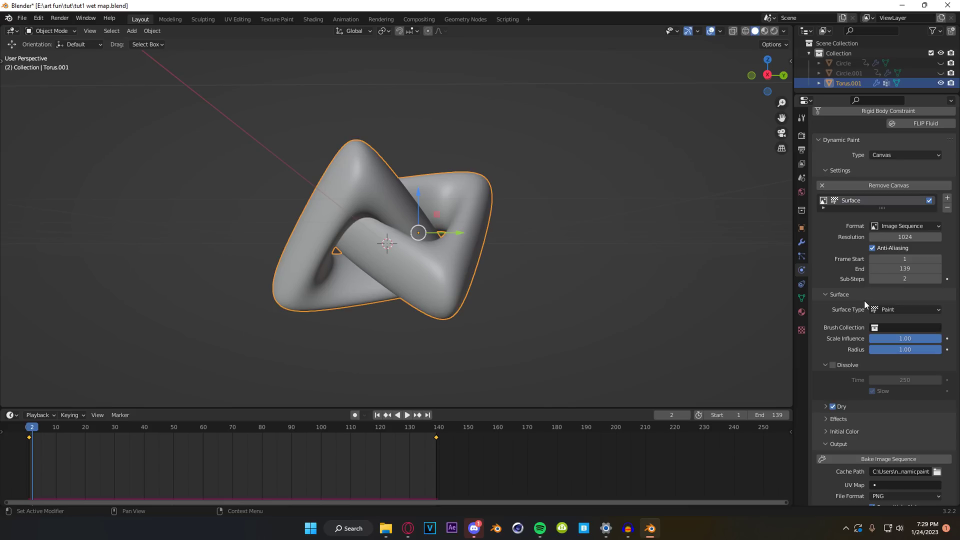
# Set the wetmap cache path to E:\art fun\tut\New Folder\ and bake the image sequence
pyautogui.scroll(-2, 864, 300)
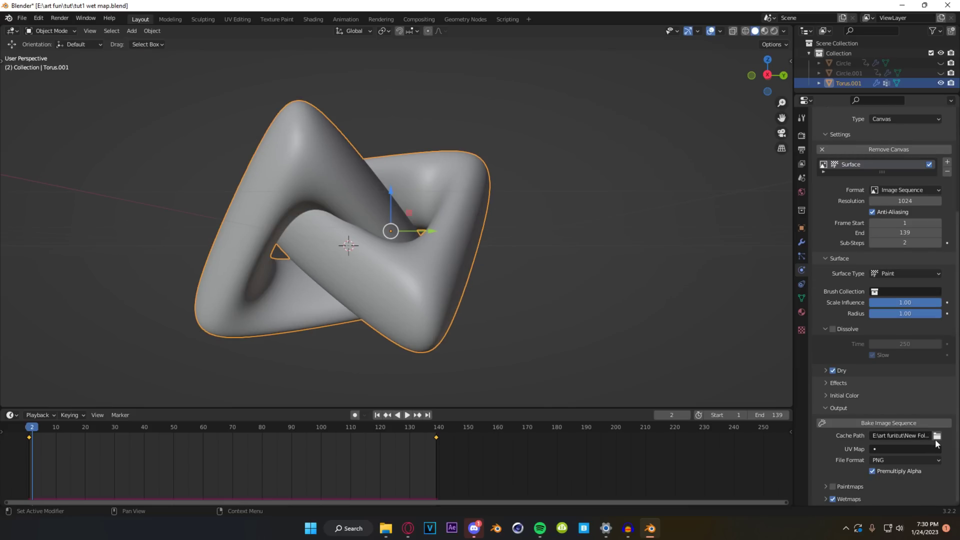
pyautogui.click(936, 439)
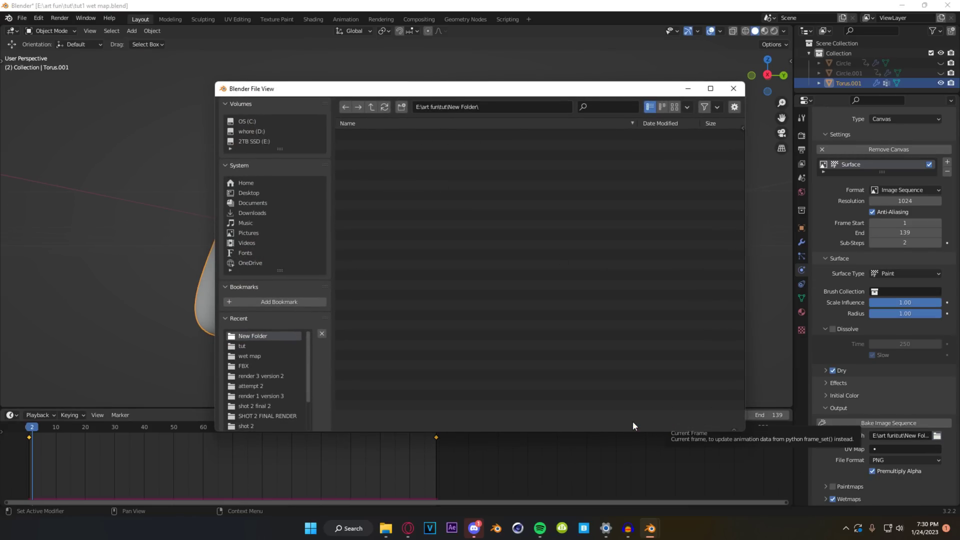
pyautogui.click(632, 421)
pyautogui.moveTo(482, 331); pyautogui.dragTo(472, 304, button='middle')
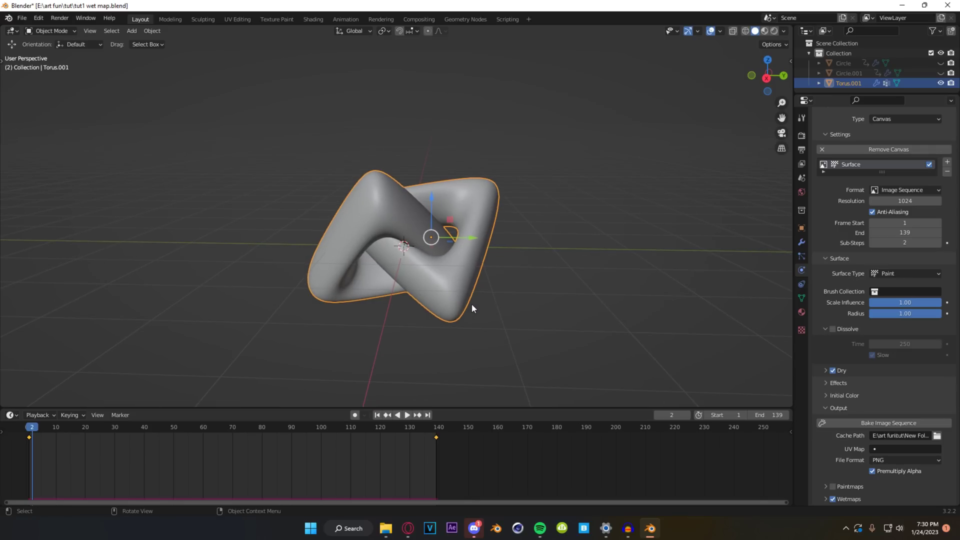
pyautogui.click(850, 422)
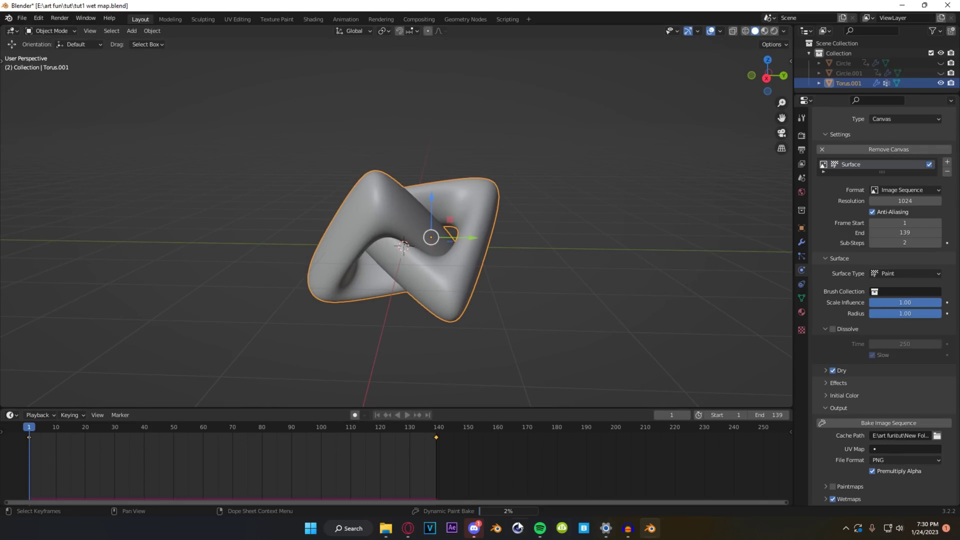